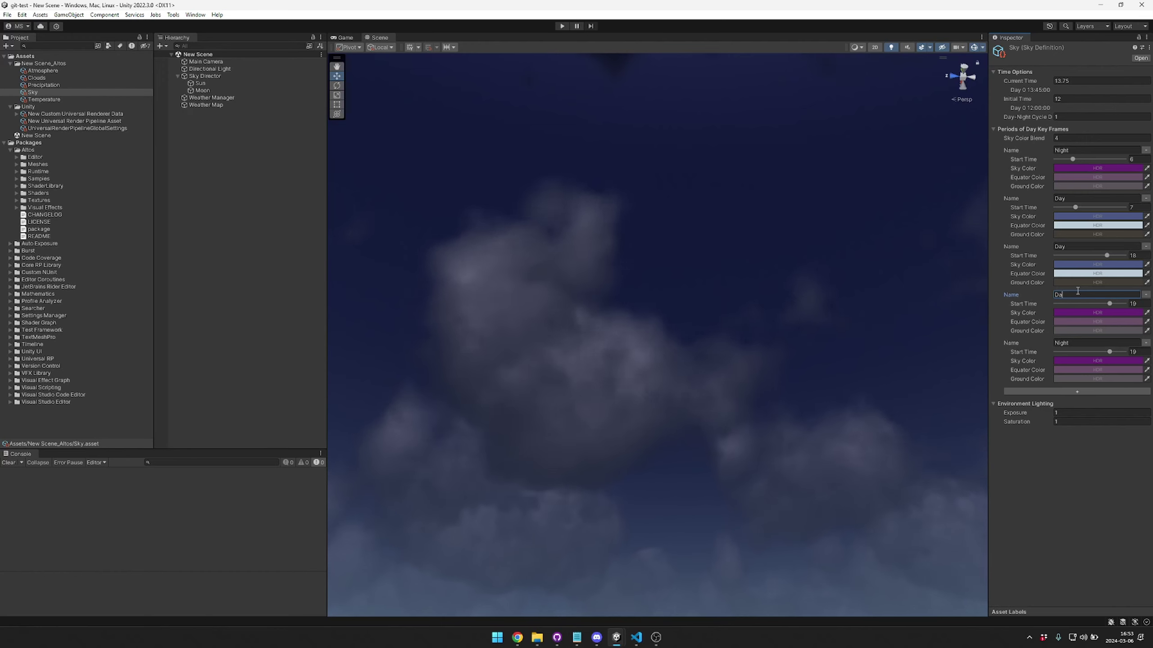
Match the fourth key frame's sky, equator and ground colours to the Day key frame above it by sampling each colour.
click(1147, 313)
click(1124, 265)
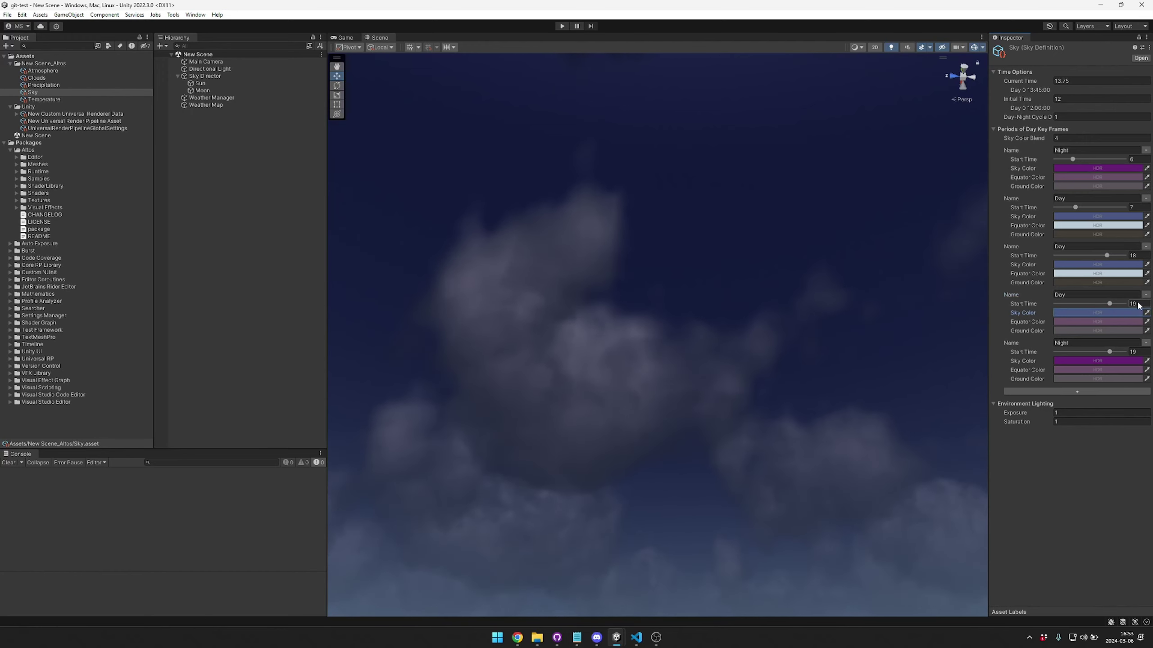
click(1147, 322)
click(1125, 274)
click(1146, 331)
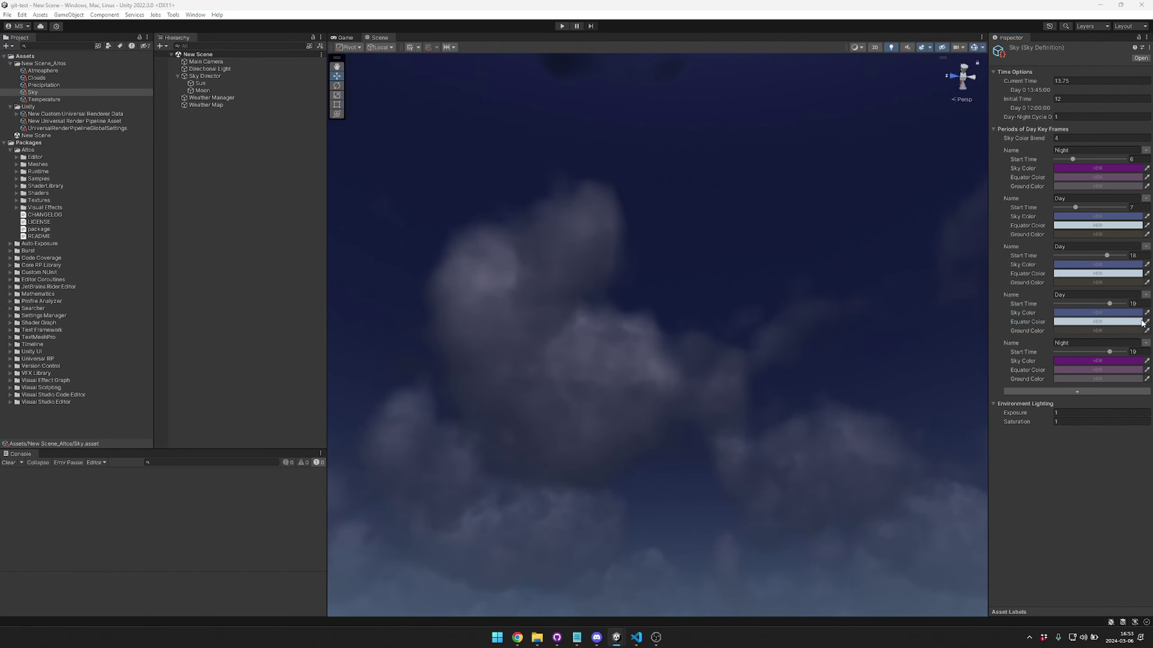
click(1123, 282)
Set the third key frame's start time to about 13.9 and lighten its sky colour to HSV 230, 49, 60.
drag(1107, 255, 1105, 266)
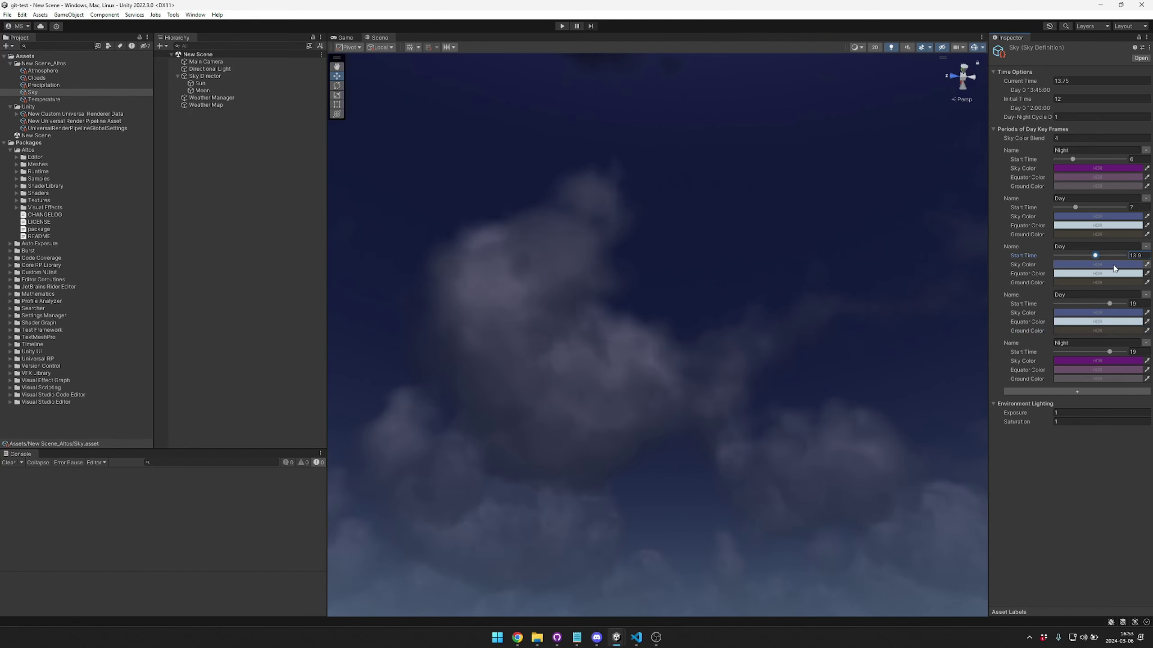
click(1112, 265)
mouse_move(1104, 344)
mouse_down()
mouse_move(1088, 323)
mouse_move(1096, 333)
mouse_up()
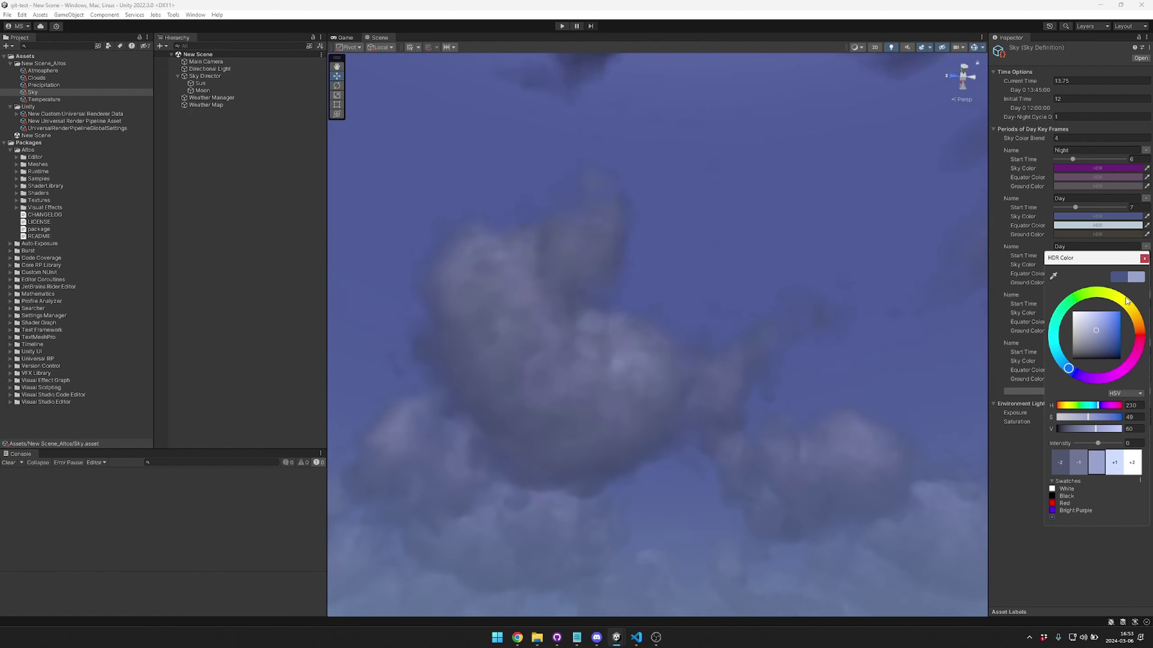
click(1144, 259)
click(1098, 274)
click(1144, 268)
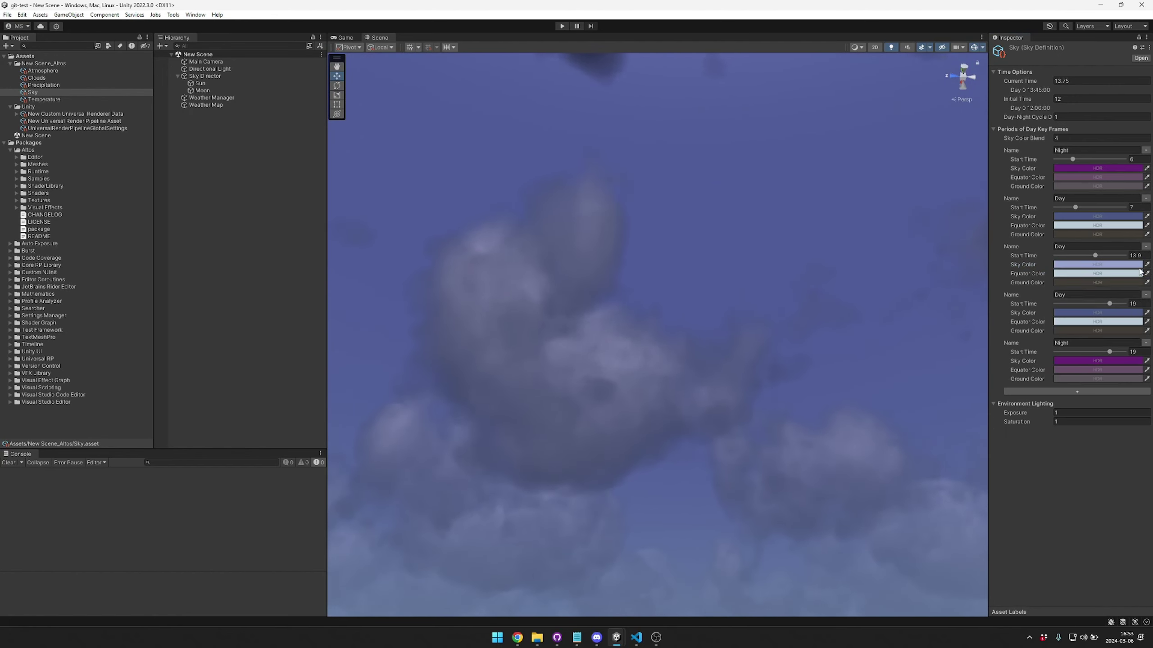
right_drag(731, 254, 1016, 249)
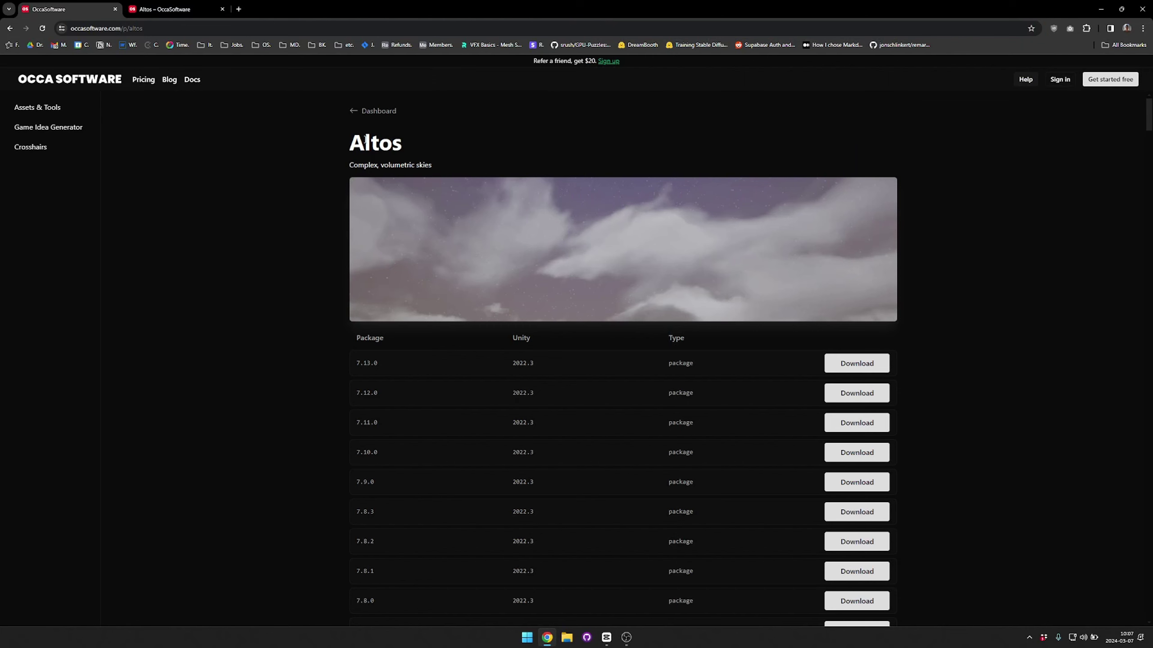
Examine the OccaSoftware assets dashboard and read through the Altos documentation overview in the browser.
click(371, 112)
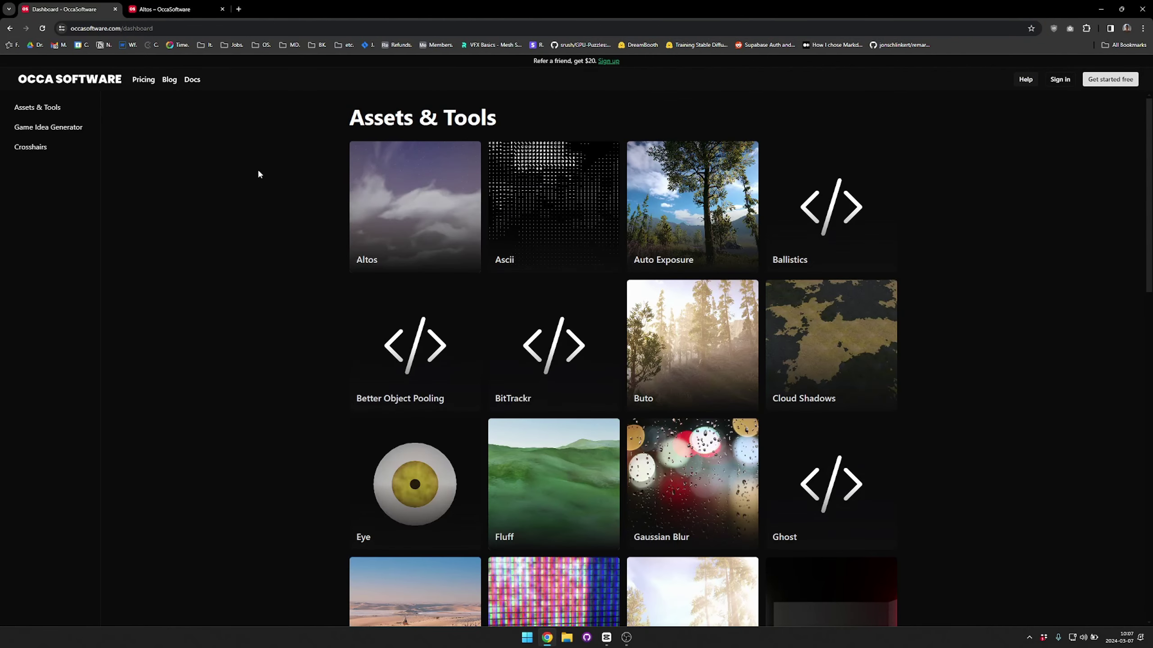
click(180, 7)
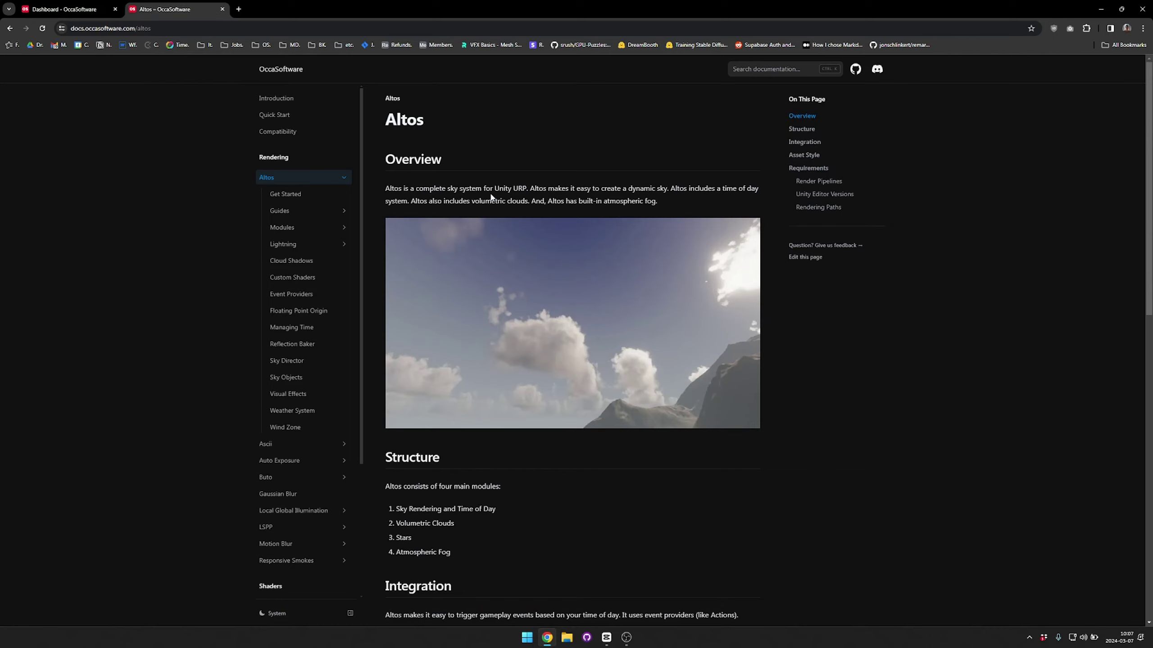
scroll(492, 197, down, 10)
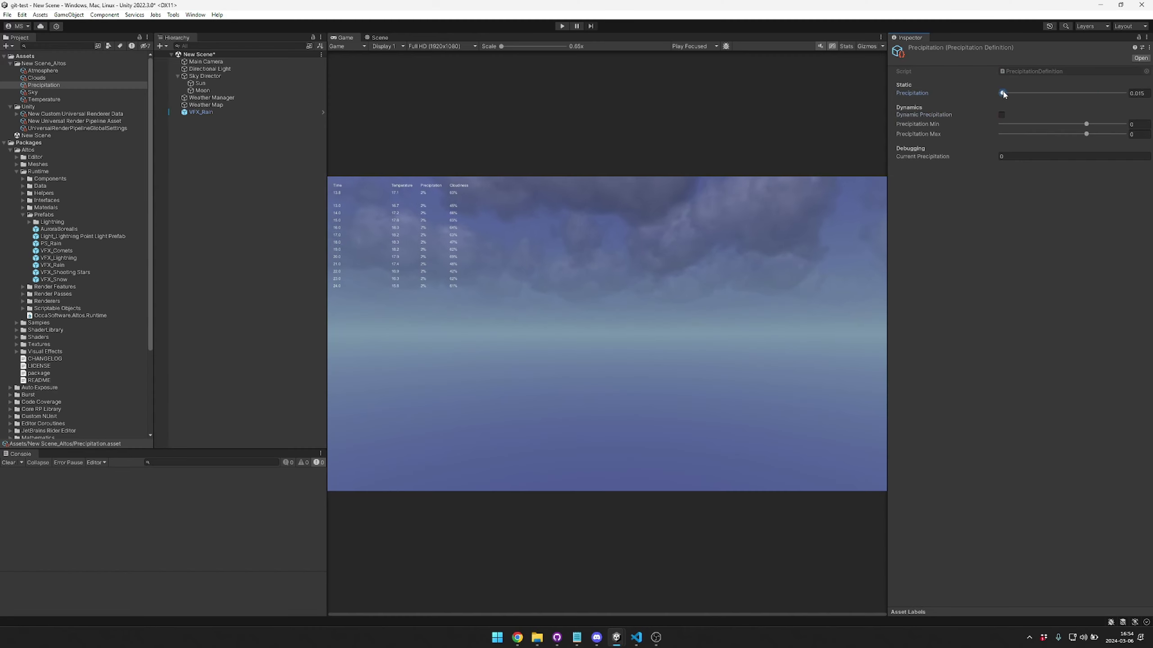
Increase the static precipitation strongly in Unity and inspect the rain by moving the main camera in play mode.
drag(1003, 95, 1101, 96)
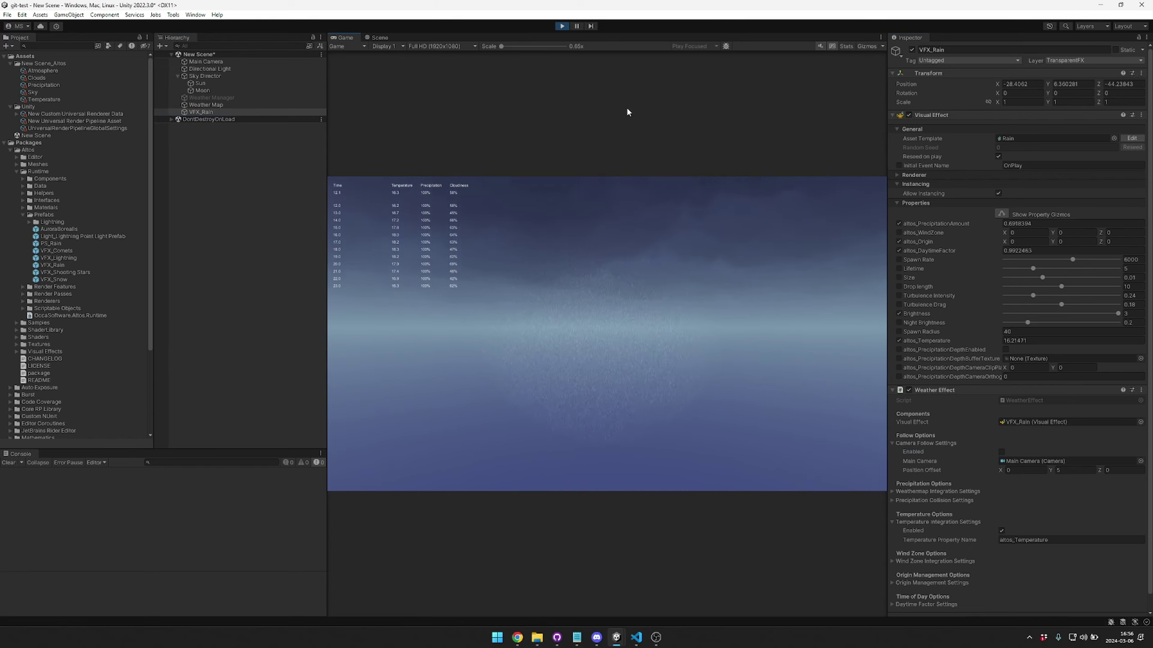
right_drag(751, 113, 703, 114)
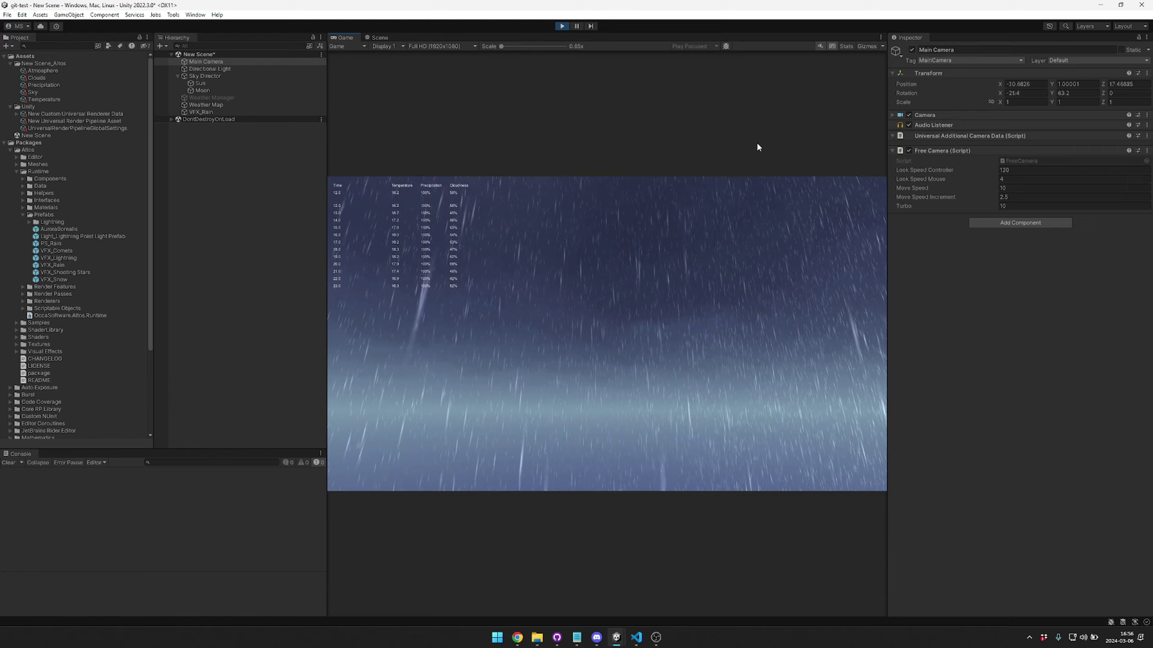
key(a)
right_drag(757, 144, 358, 130)
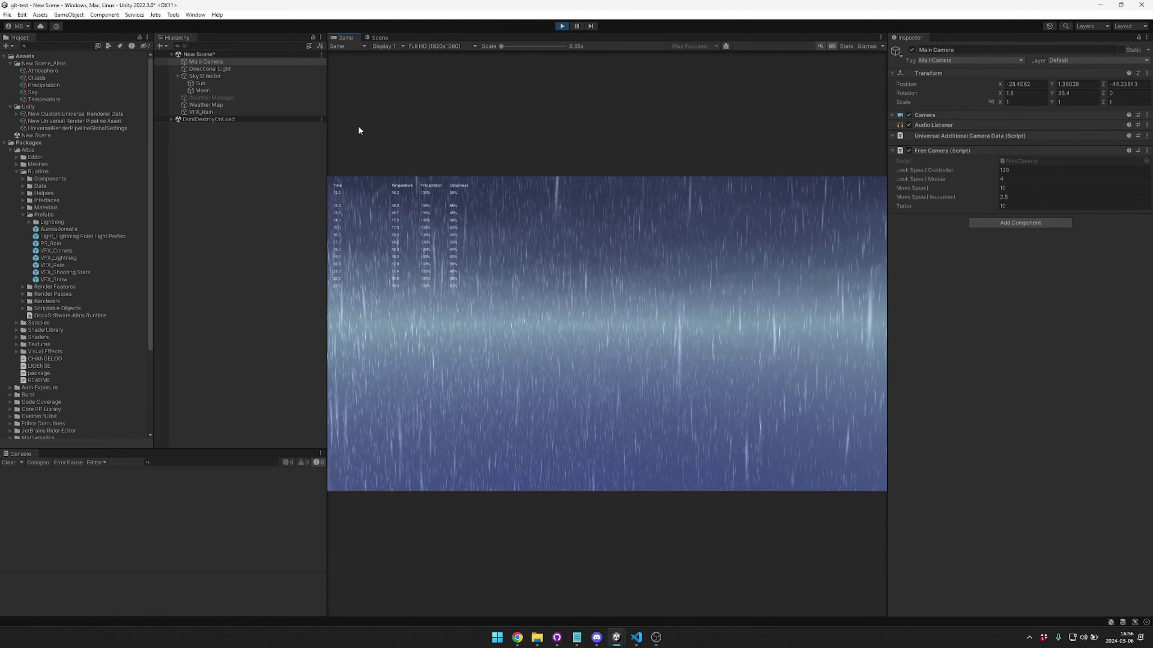
Disable the camera follow setting of the VFX_Rain object's Weather Effect.
click(247, 112)
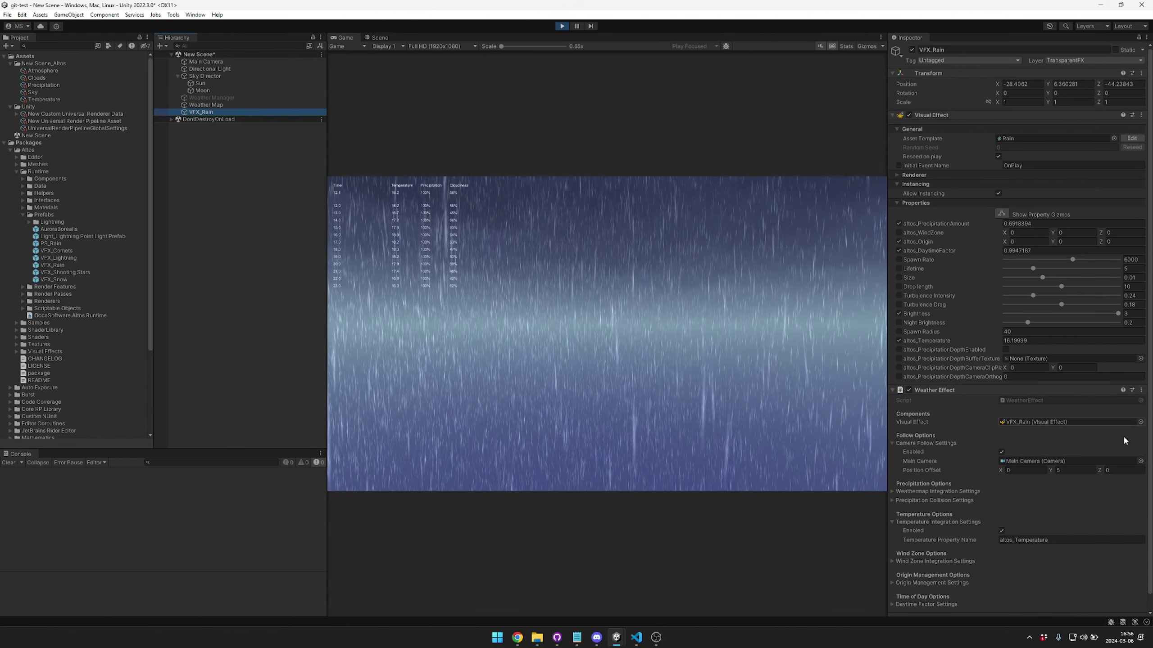
click(1001, 451)
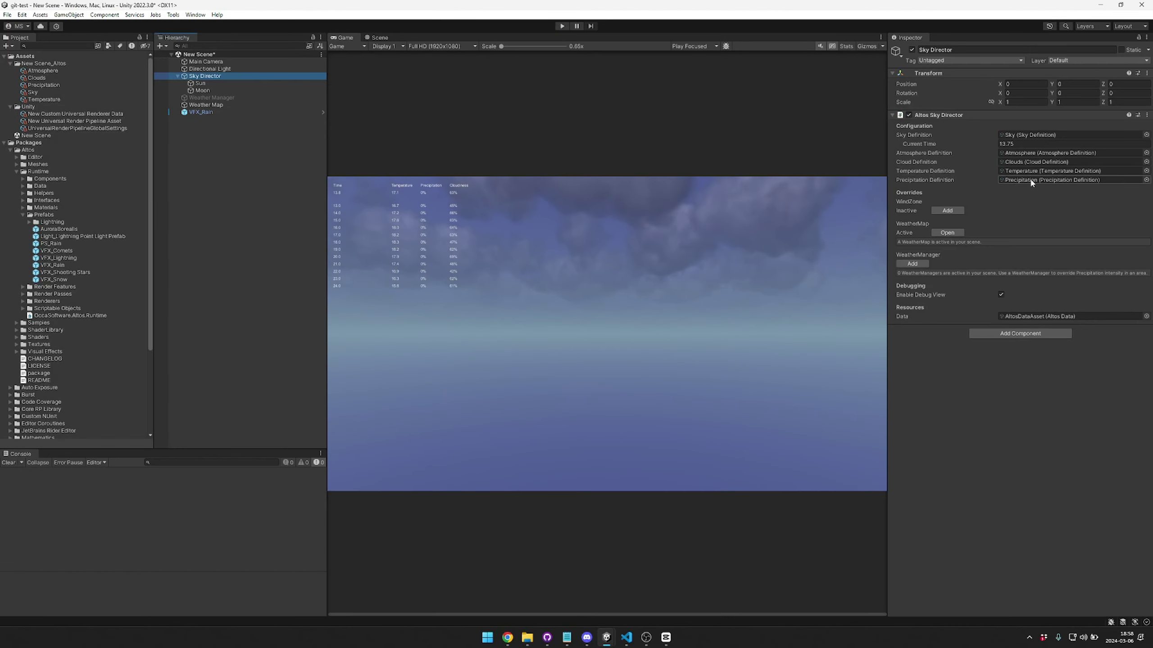
In the Precipitation definition, set static precipitation to 0 and enable dynamic precipitation with minimum -1 and maximum 1.
double_click(1051, 180)
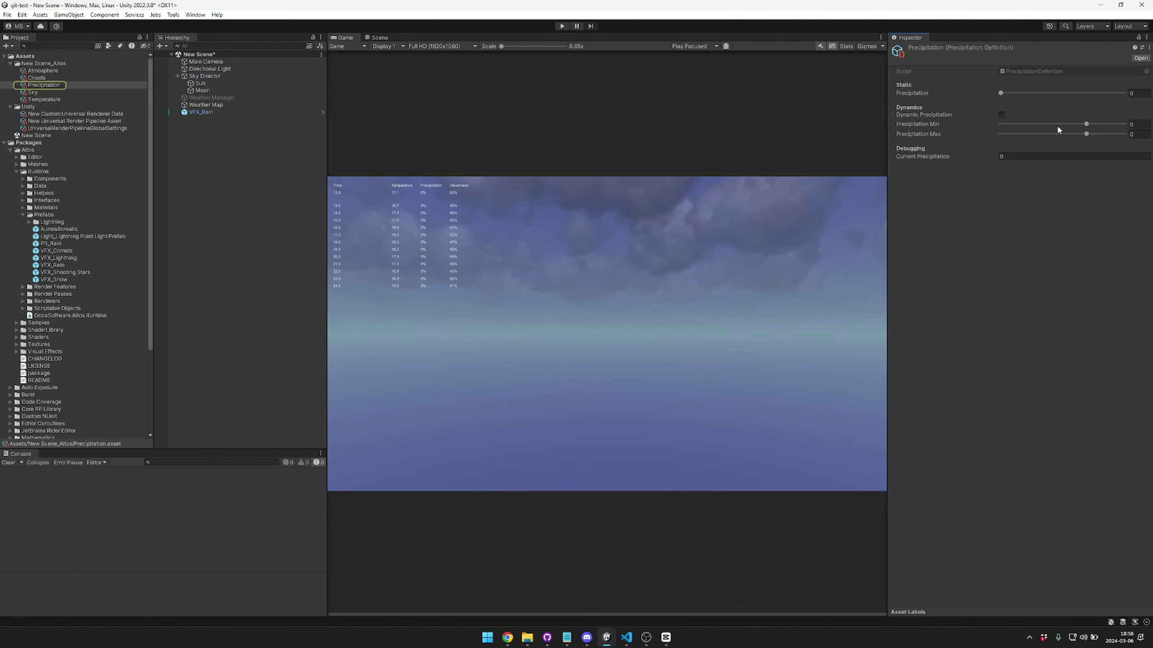
drag(1020, 93, 985, 91)
click(1002, 115)
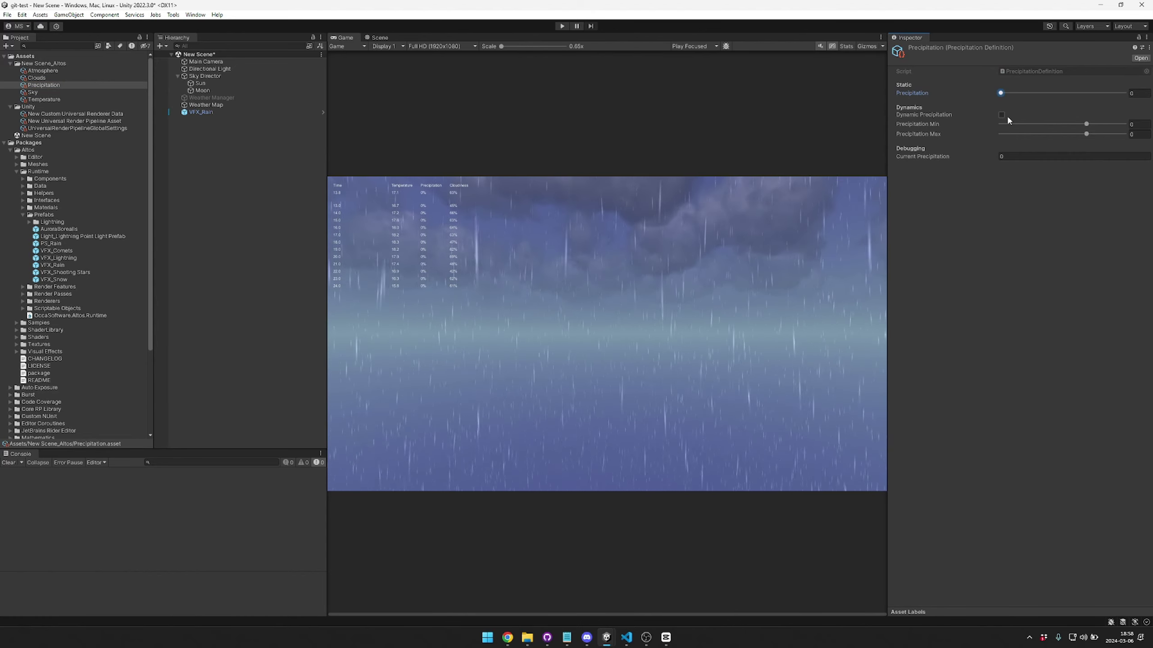
drag(1086, 134, 985, 118)
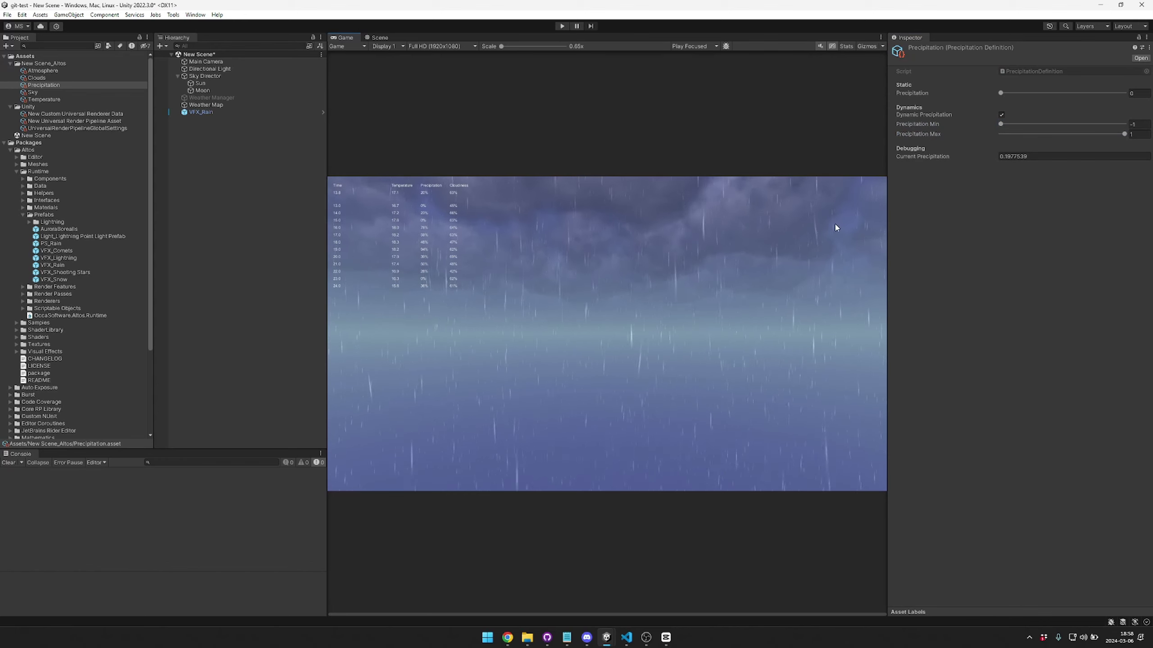
Undo the last dynamic precipitation changes and try the static precipitation value, bringing it down to 0.
key(ctrl+z)
key(ctrl+z)
key(ctrl+z)
key(ctrl+z)
click(1001, 93)
drag(1012, 95, 985, 91)
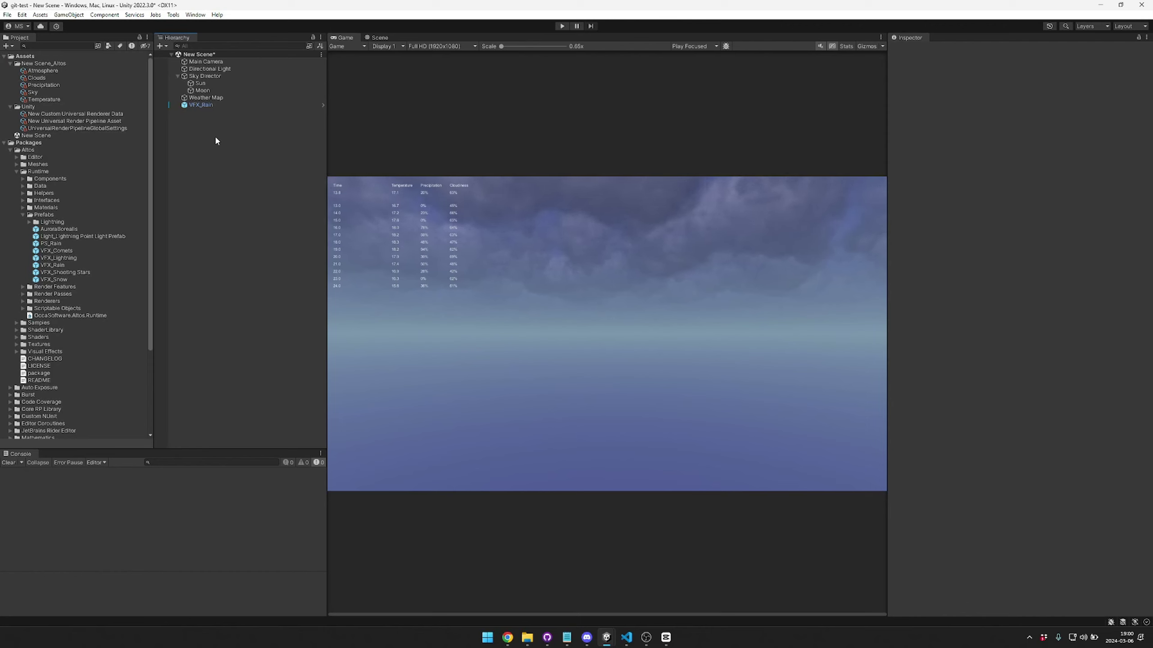
Create an empty game object in the scene and name it Weather Manager.
right_click(214, 135)
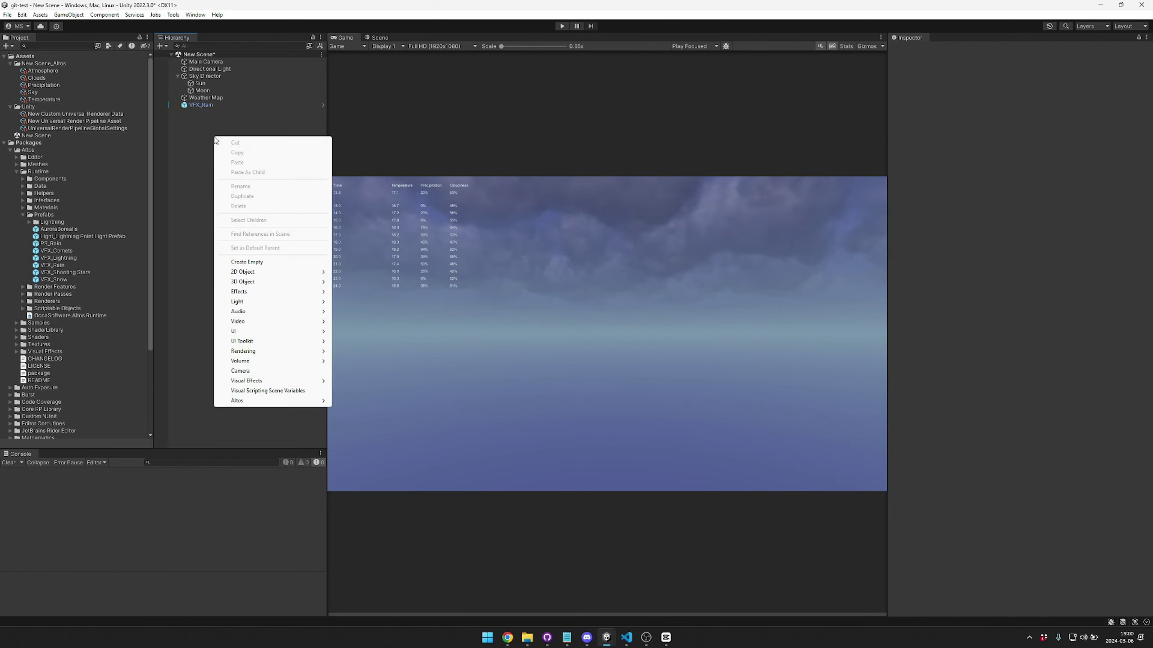
click(277, 262)
text(Wea)
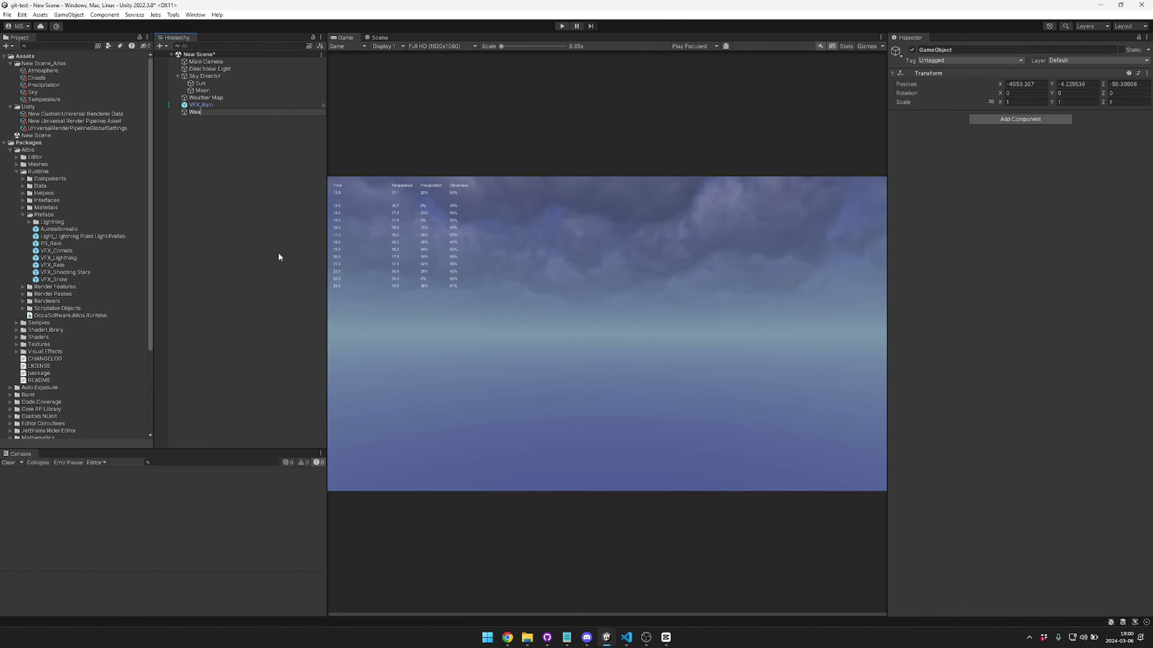
text(ther Manager)
key(Return)
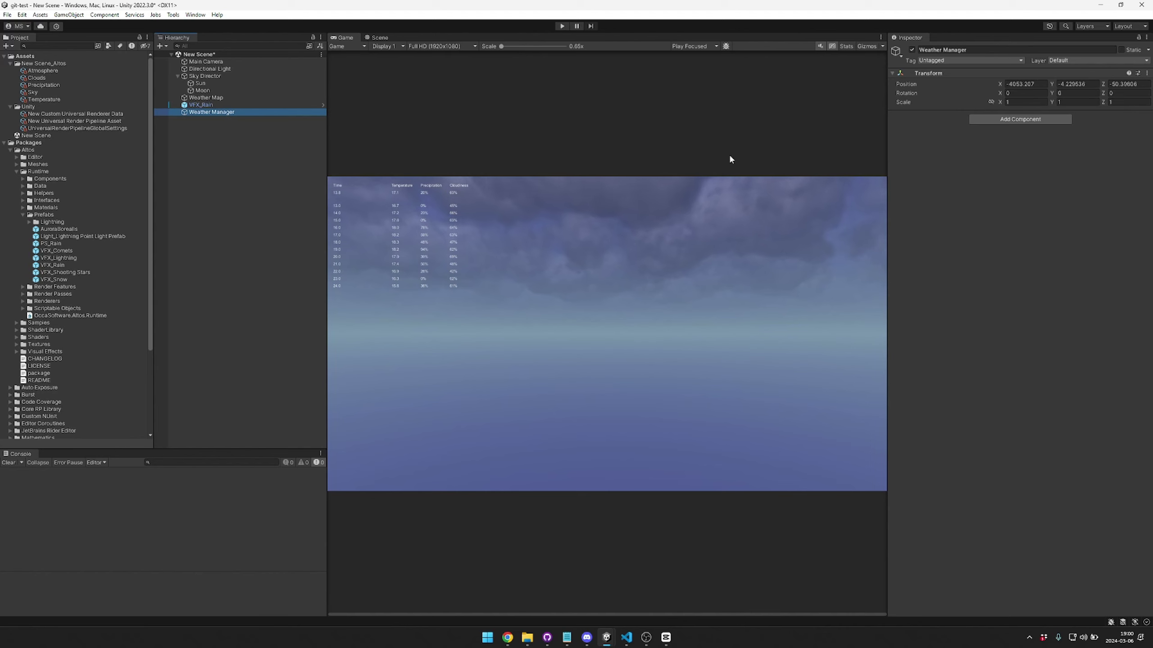
Add the Altos Weather Manager component from OccaSoftware to the Weather Manager object.
click(1025, 123)
scroll(1018, 177, down, 3)
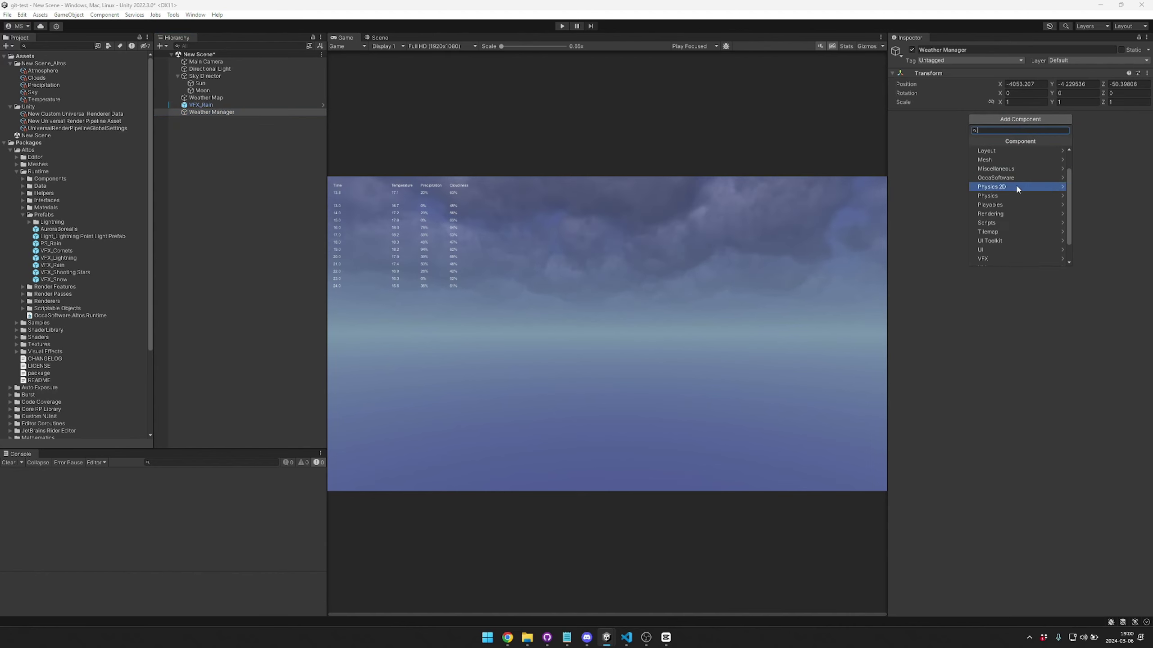
click(1018, 178)
click(1007, 151)
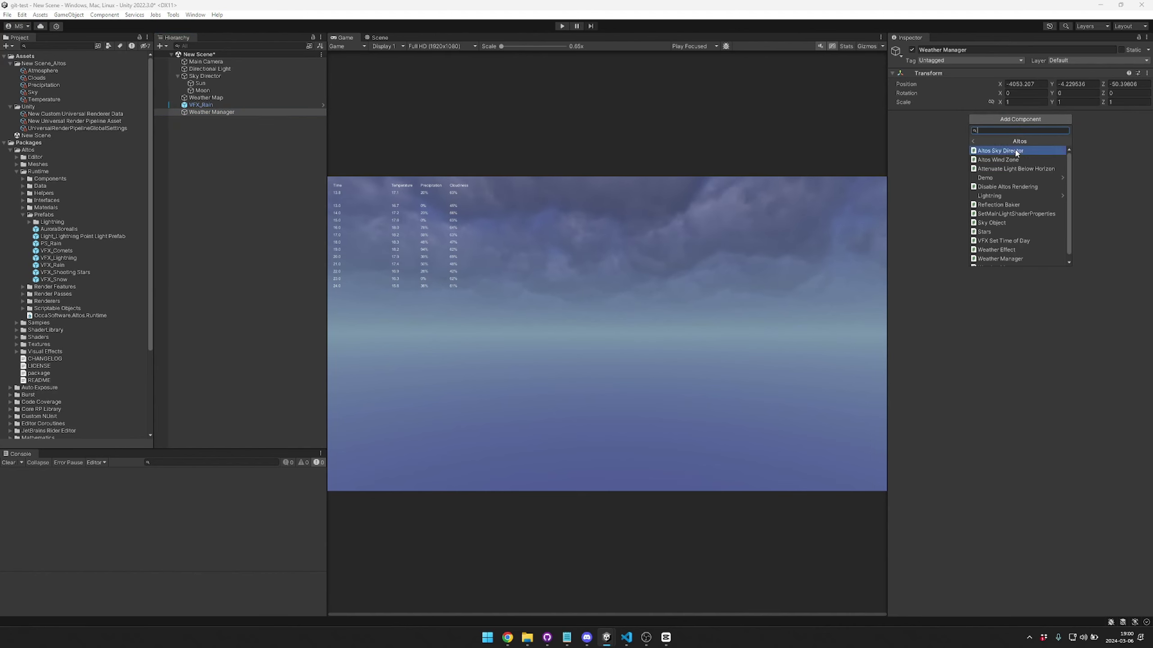
scroll(1024, 201, down, 1)
click(1005, 253)
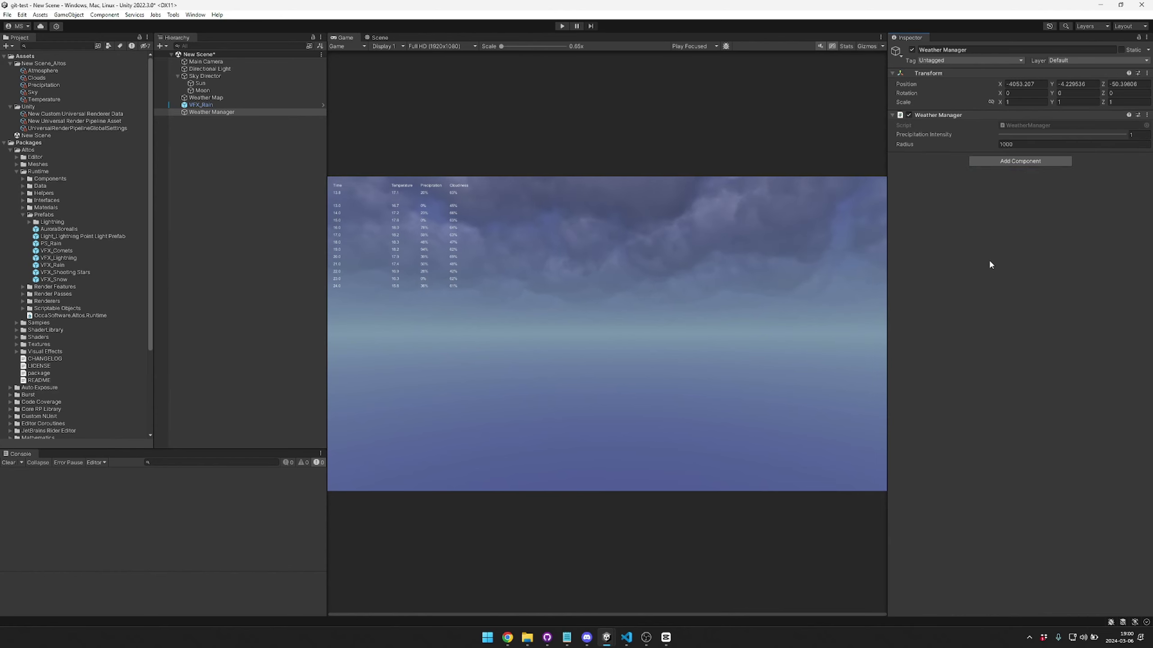
Try different precipitation intensities on the Weather Manager while observing its storm clouds in the scene view.
drag(1068, 134, 1126, 134)
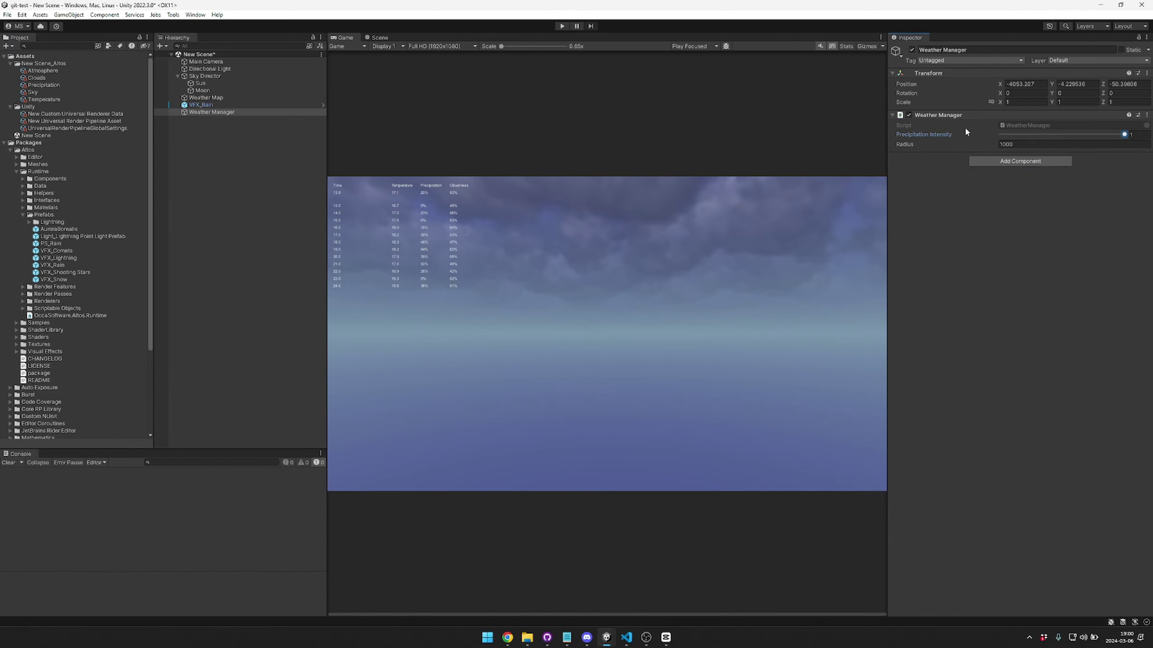
click(377, 37)
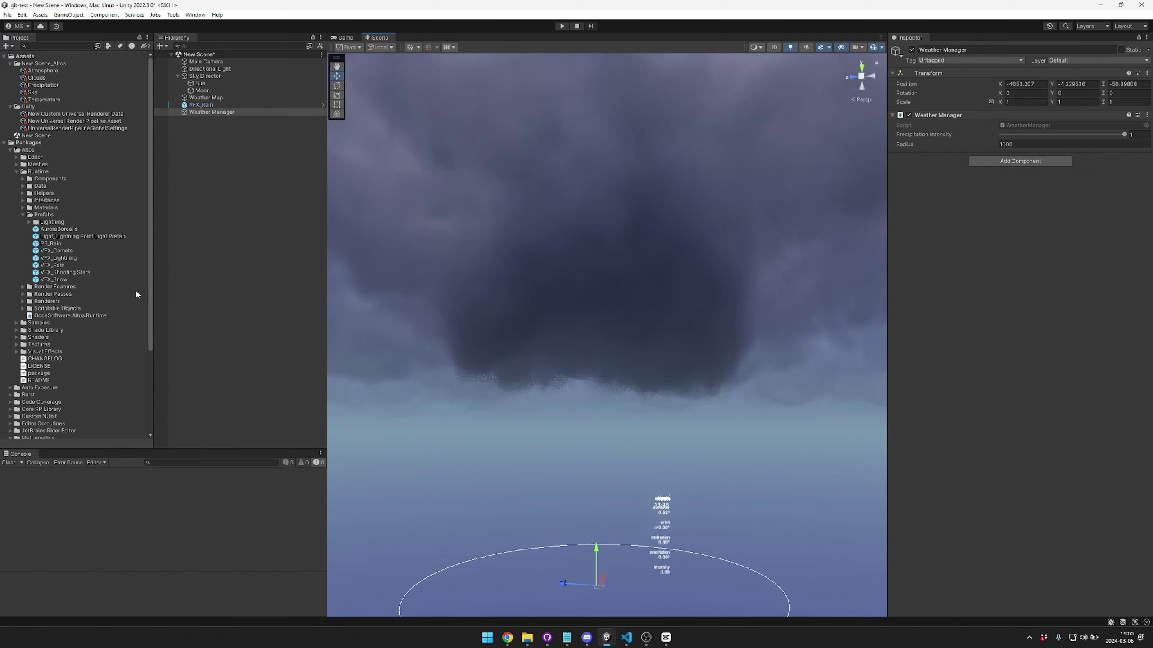
drag(1124, 134, 1097, 137)
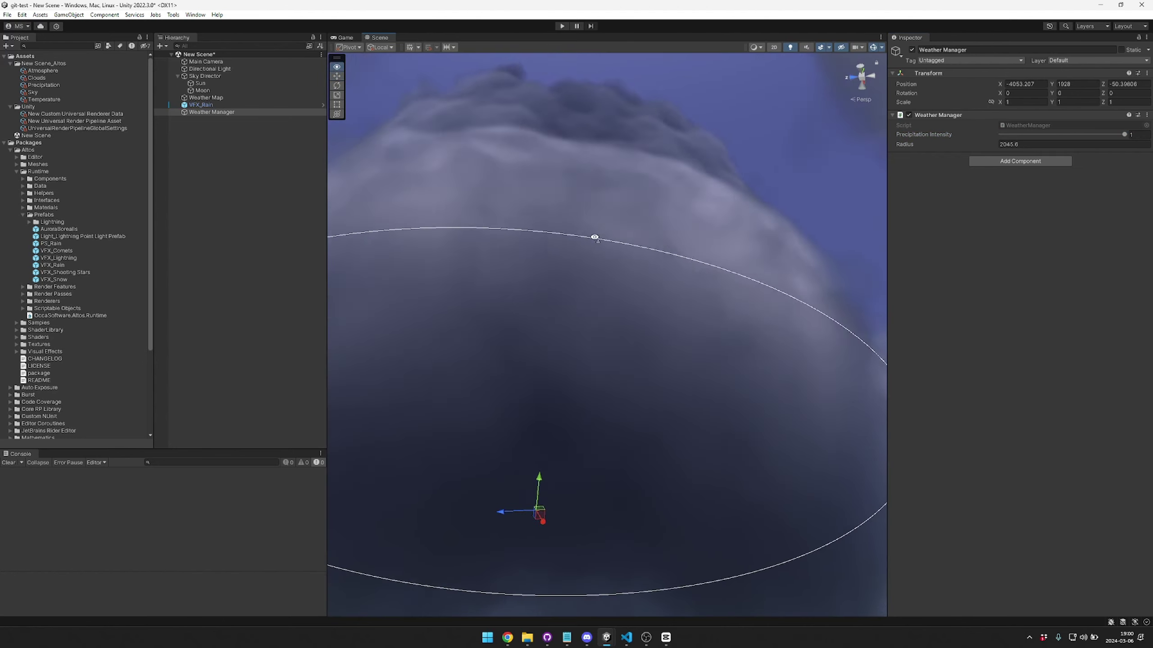
drag(1124, 134, 1065, 134)
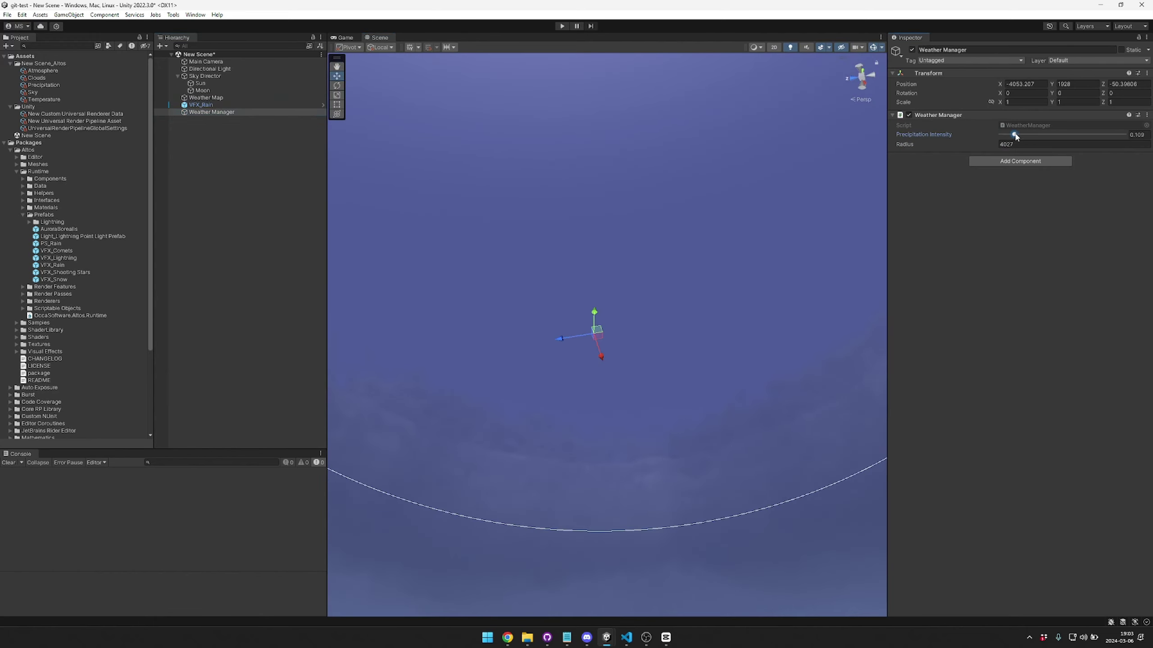
Reduce the Weather Manager's radius to 2045.6 and bring its precipitation intensity down to 0.
drag(1015, 137, 1046, 136)
drag(976, 144, 627, 132)
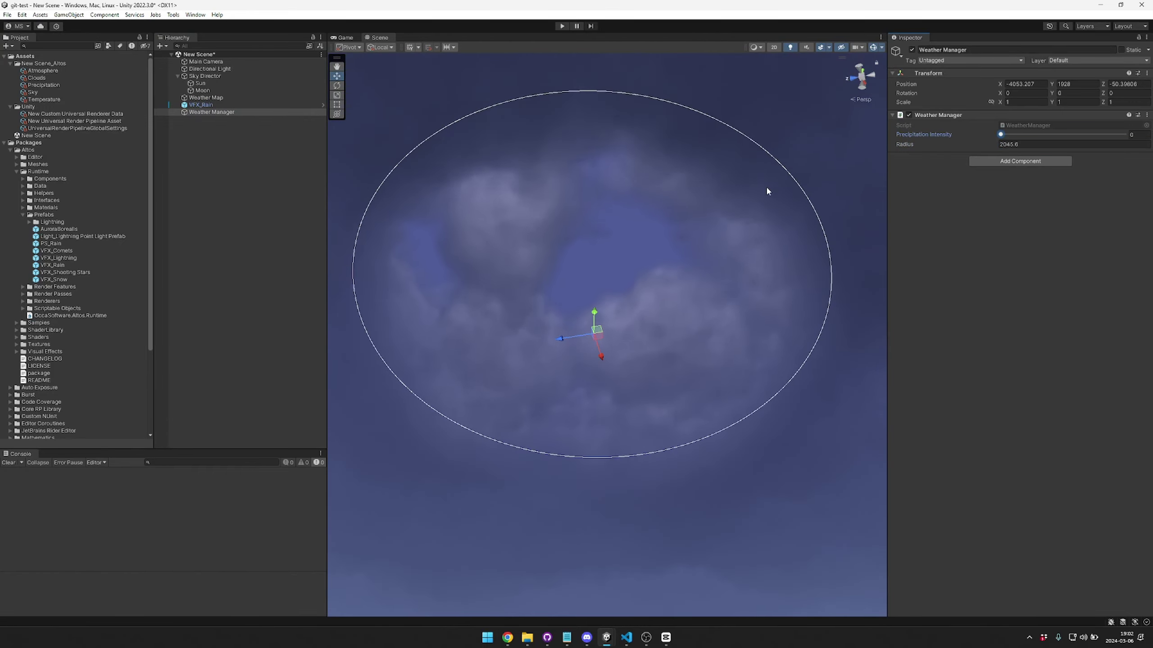
mouse_move(1001, 135)
mouse_down()
mouse_move(1080, 134)
mouse_move(1000, 135)
mouse_up()
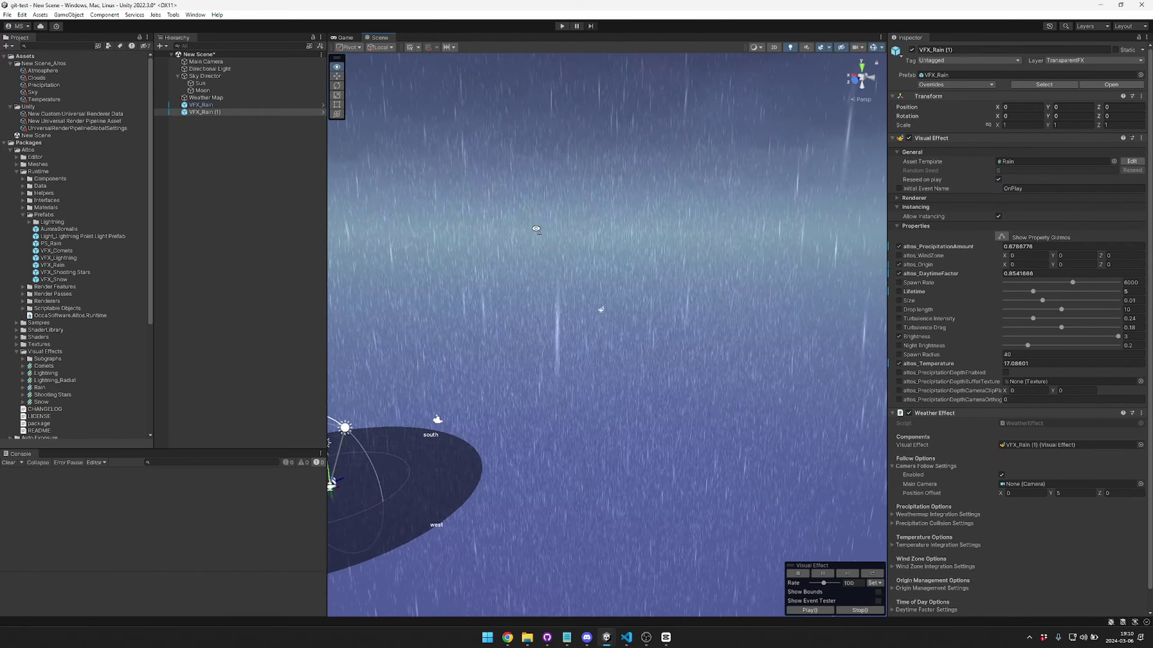
Delete the VFX_Rain (1) object from the scene.
alt+drag(536, 229, 582, 228)
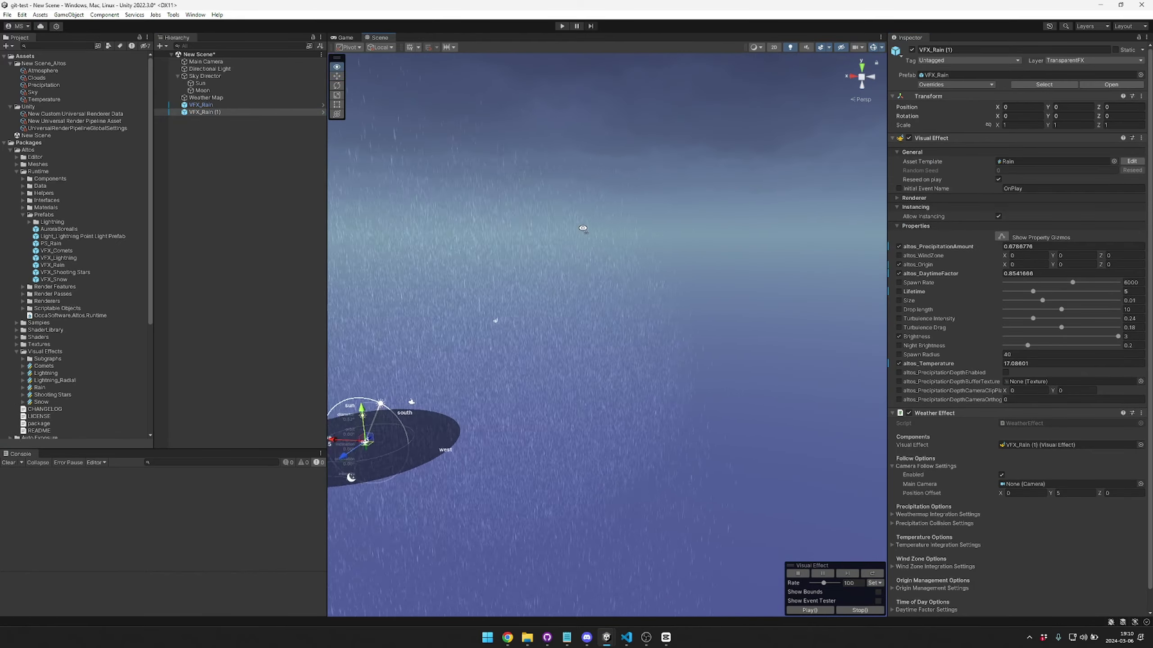
key(Delete)
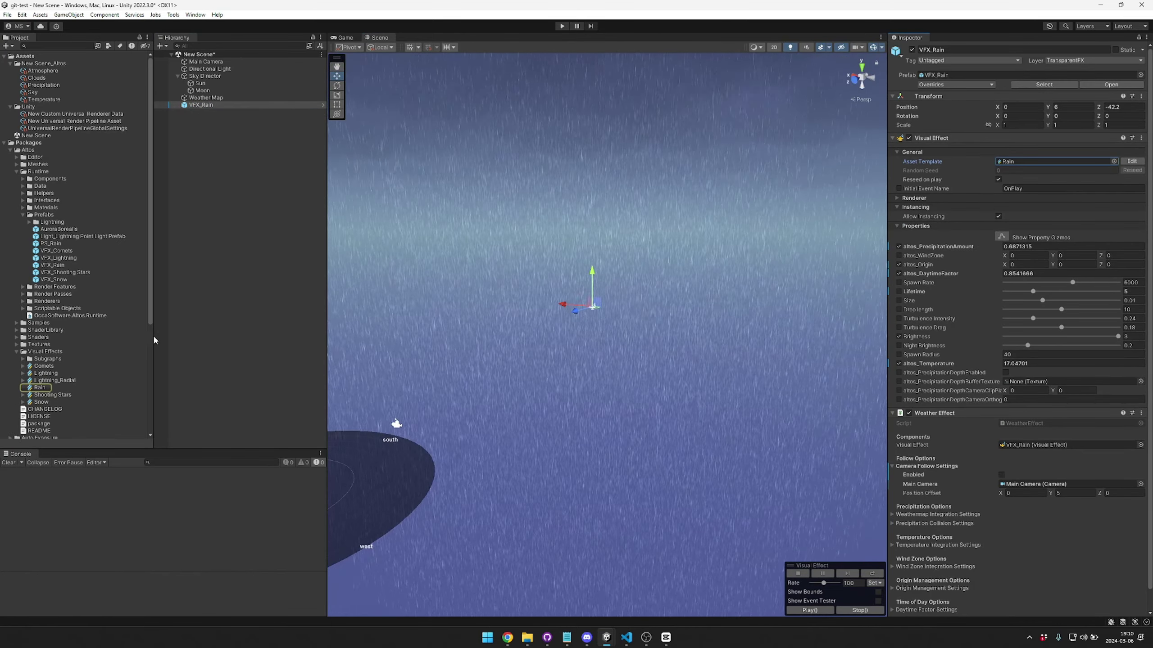
Add another instance of the VFX_Rain prefab to the scene and move it to about -54 on the X axis.
click(39, 389)
click(53, 264)
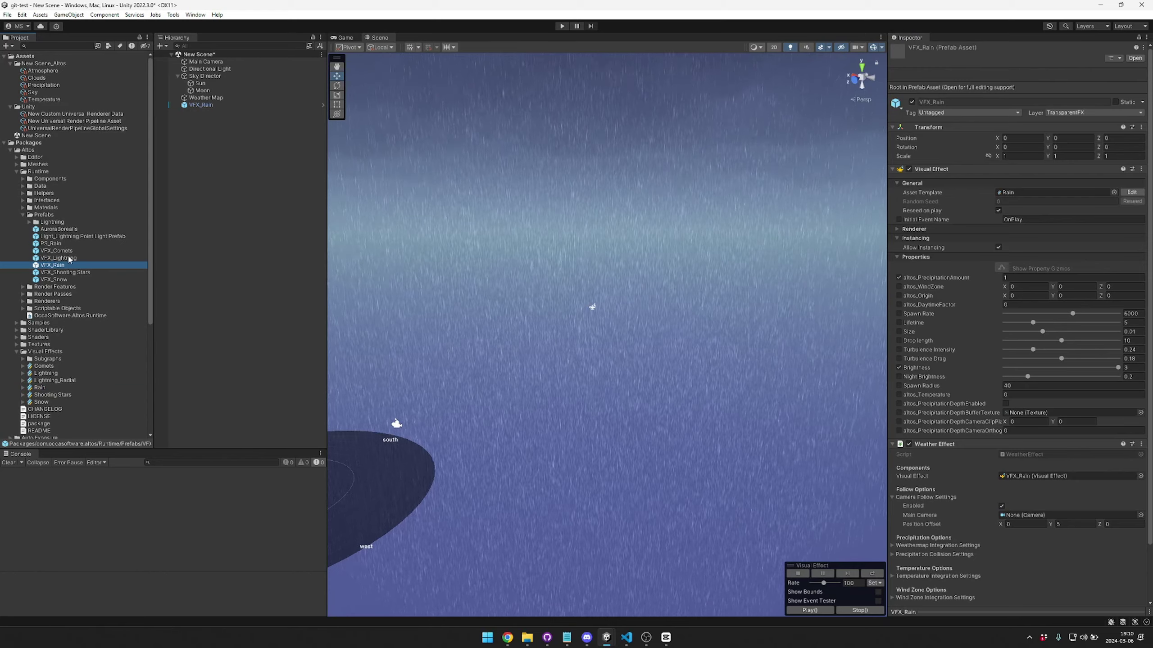
drag(234, 242, 238, 236)
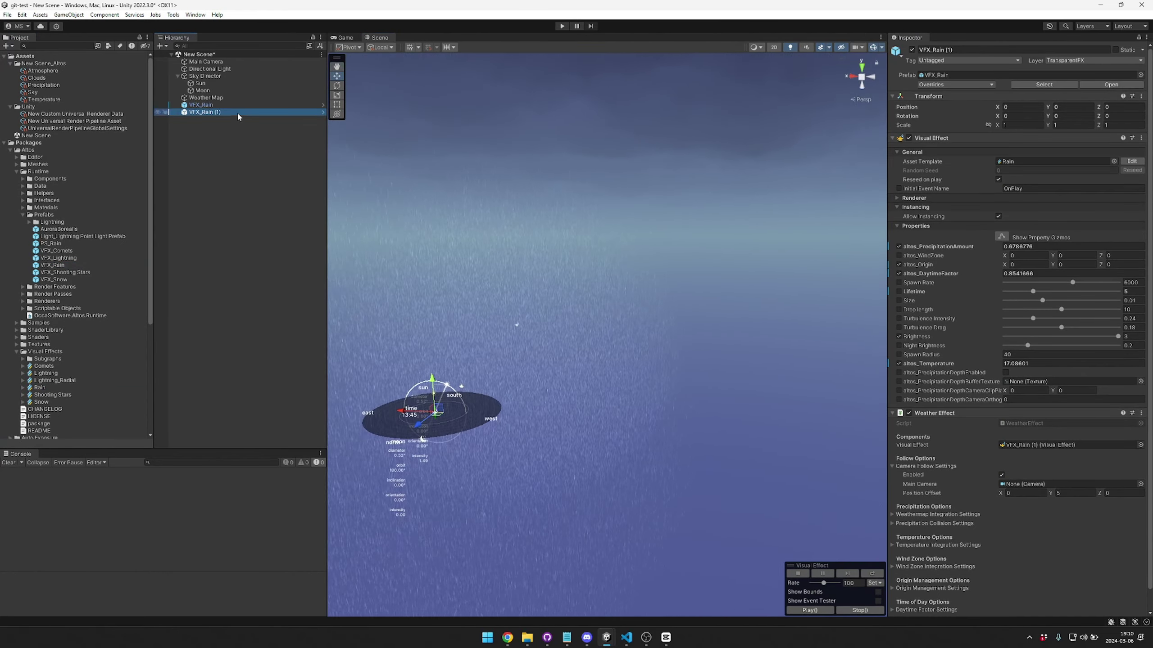
alt+drag(437, 365, 517, 393)
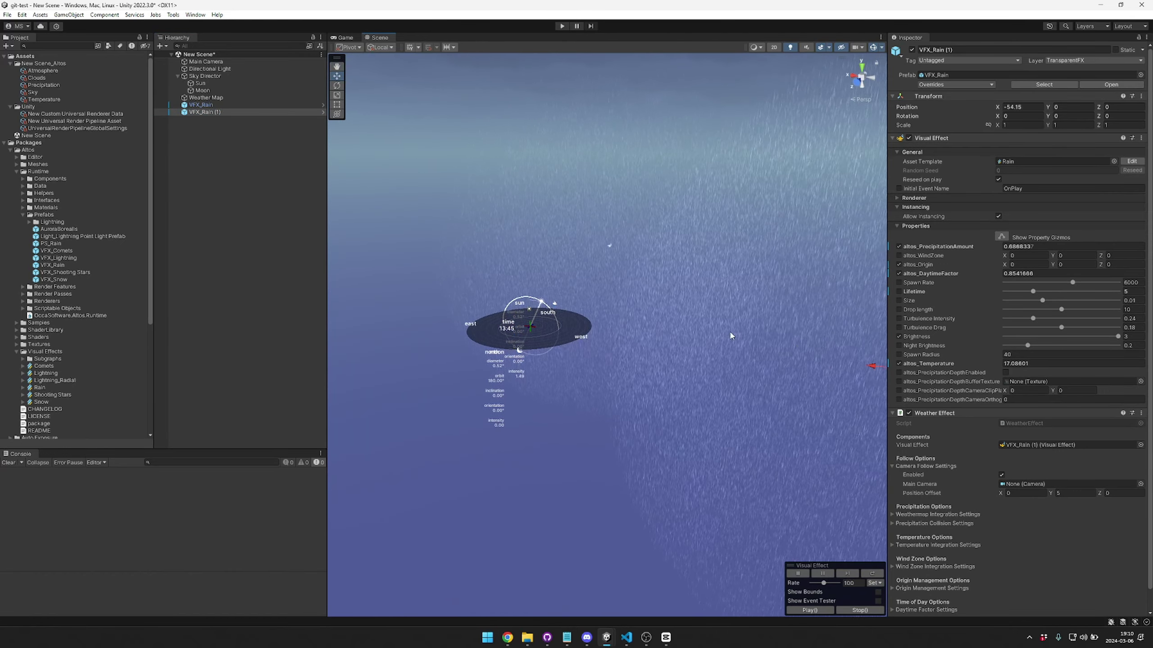
Move the second rain effect to about -84 on the X axis and view the rainfall around it.
alt+drag(692, 315, 495, 207)
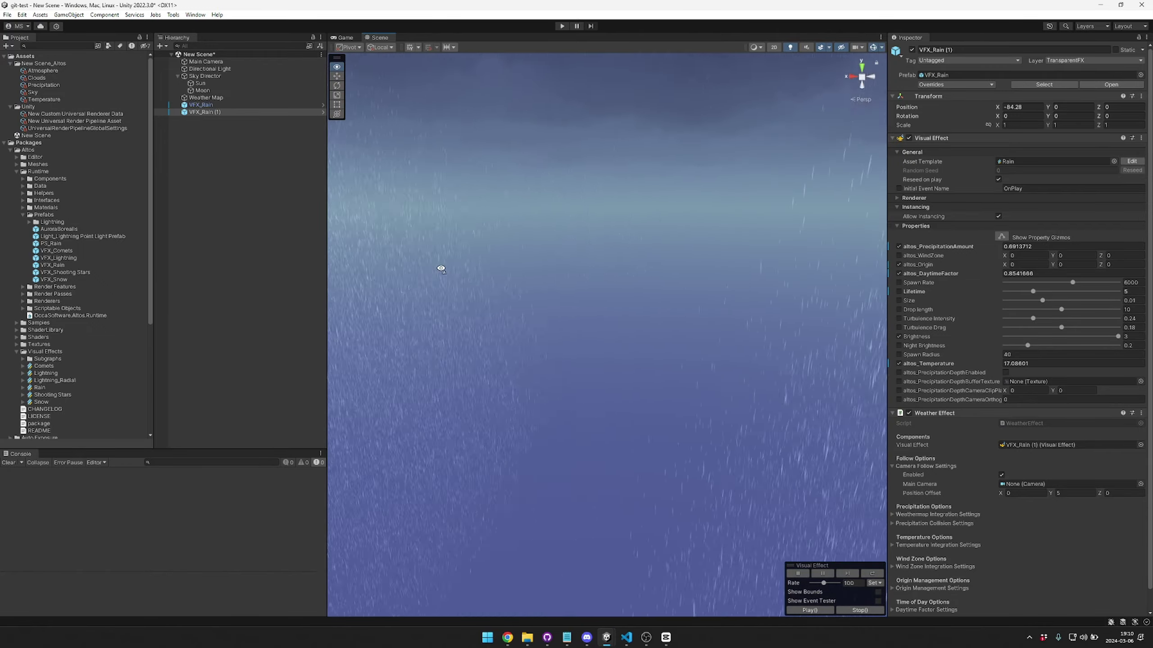
alt+drag(483, 280, 723, 212)
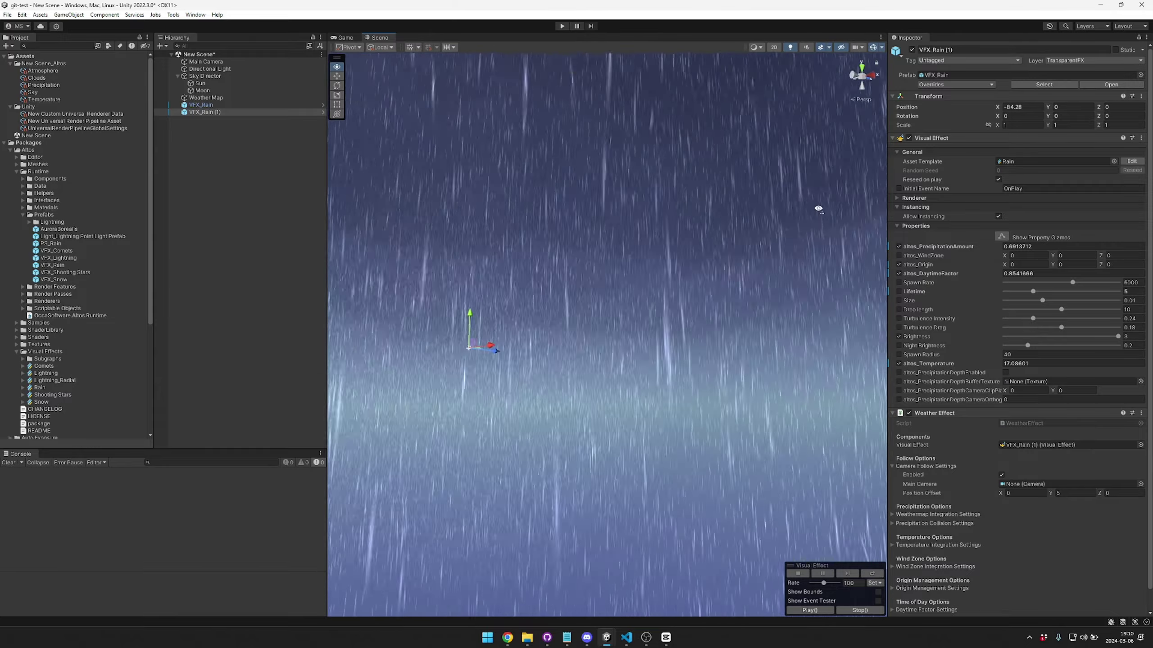
alt+drag(819, 209, 847, 260)
Add the VFX_Snow prefab to the scene and move it to about 35.4 on the Z axis.
drag(54, 279, 204, 120)
alt+drag(599, 266, 622, 342)
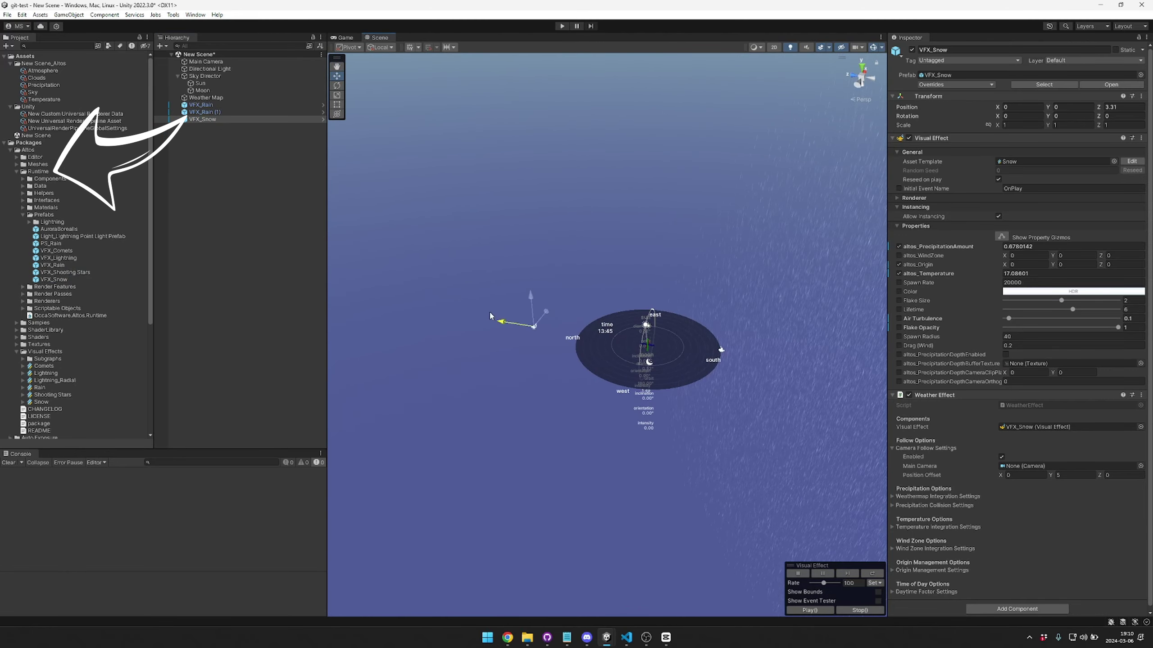
alt+drag(491, 316, 706, 270)
middle_drag(690, 336, 794, 345)
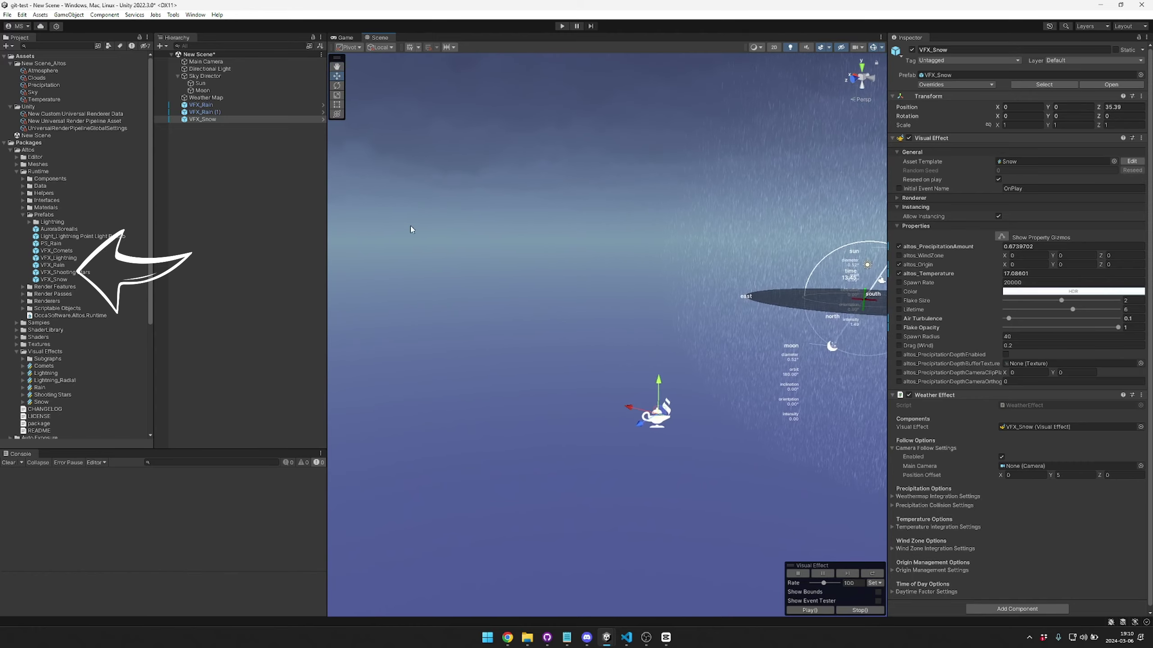
click(240, 77)
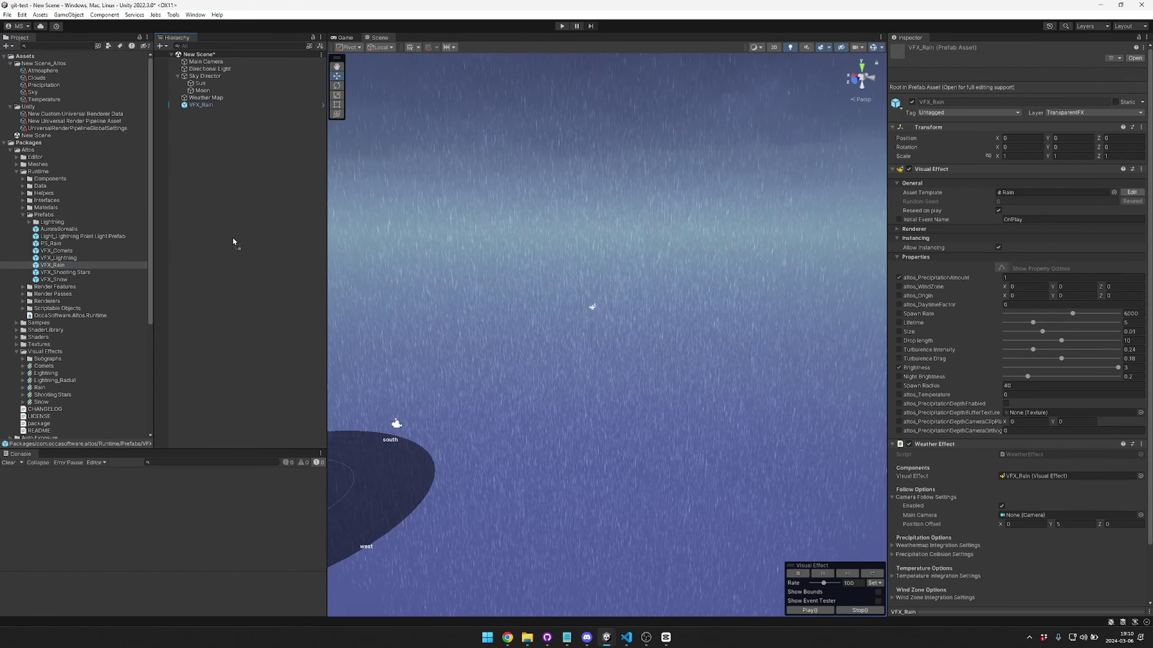
Place an instance of the VFX_Rain prefab in the scene hierarchy.
drag(235, 243, 253, 224)
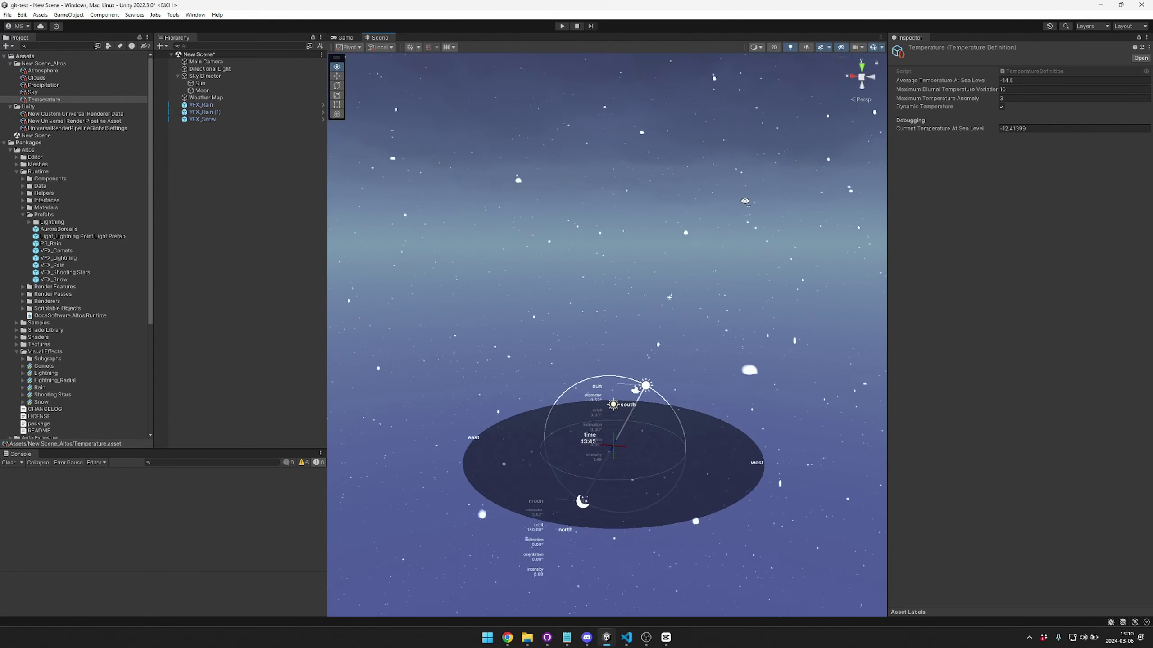
Try average sea-level temperatures of -14.5 and -2.9 in the Temperature definition while viewing the snowfall in the scene.
alt+drag(745, 202, 884, 143)
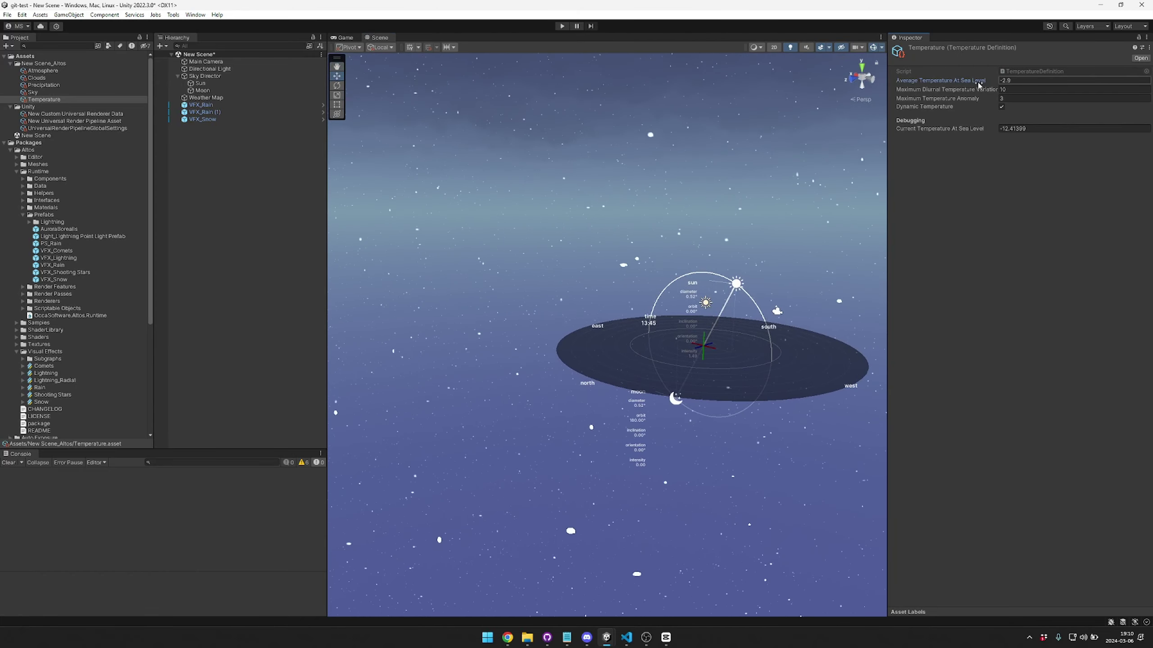
alt+drag(761, 200, 695, 191)
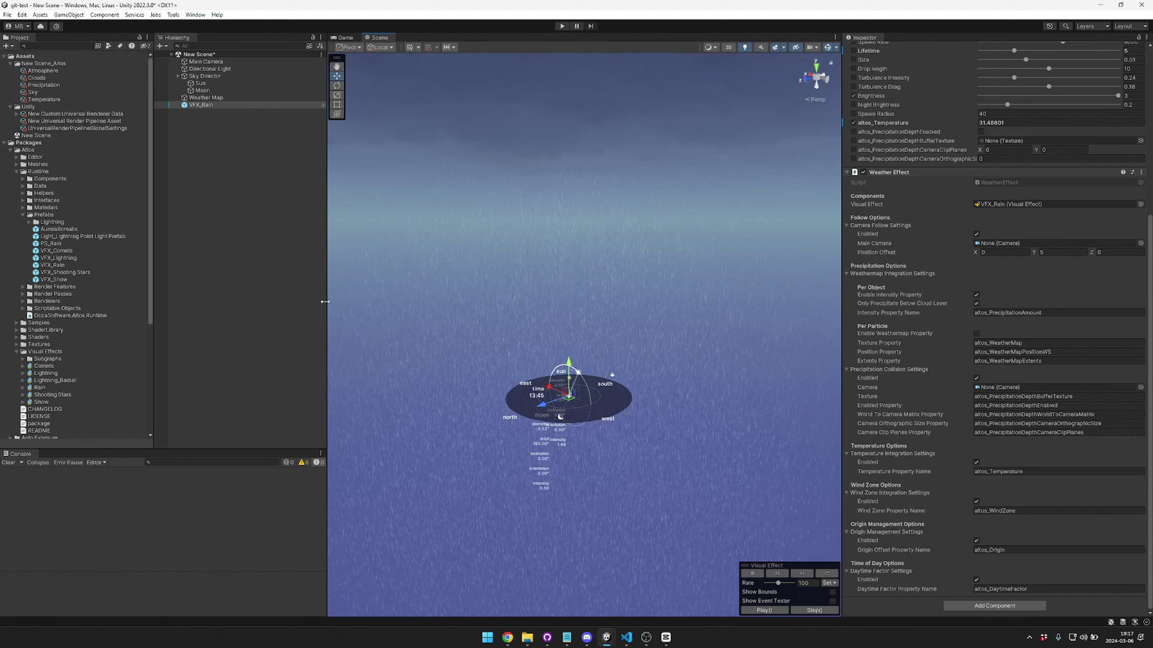
Assign the Main Camera object as the camera in VFX_Rain's Camera Follow Settings.
click(214, 63)
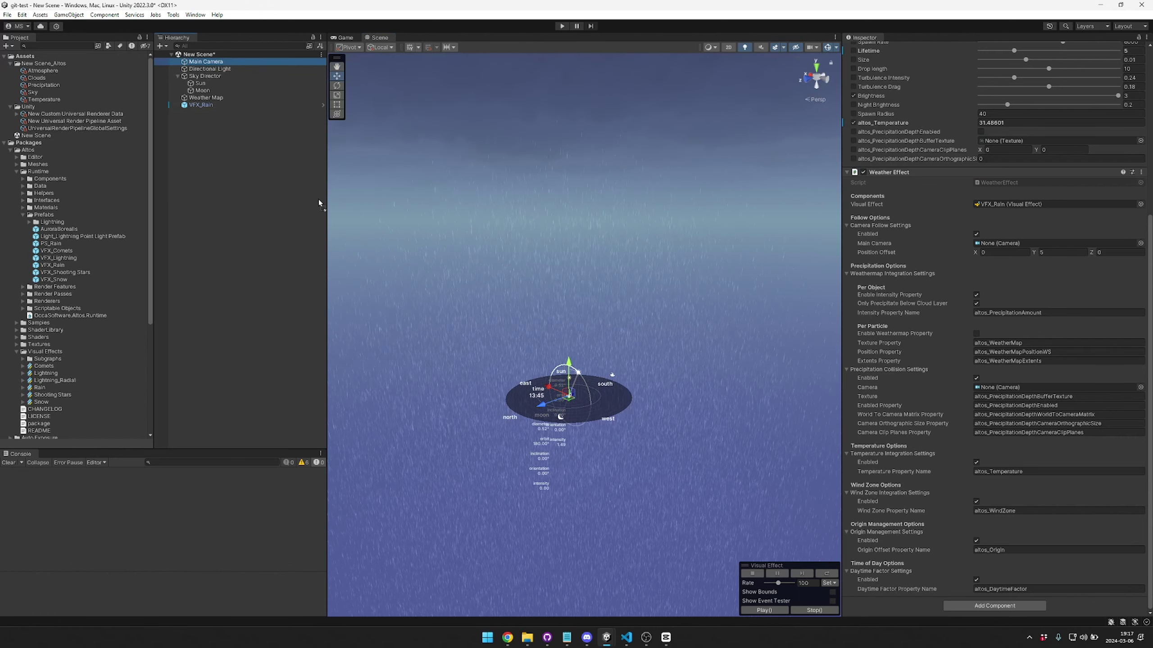
drag(319, 203, 868, 275)
drag(1045, 256, 1048, 242)
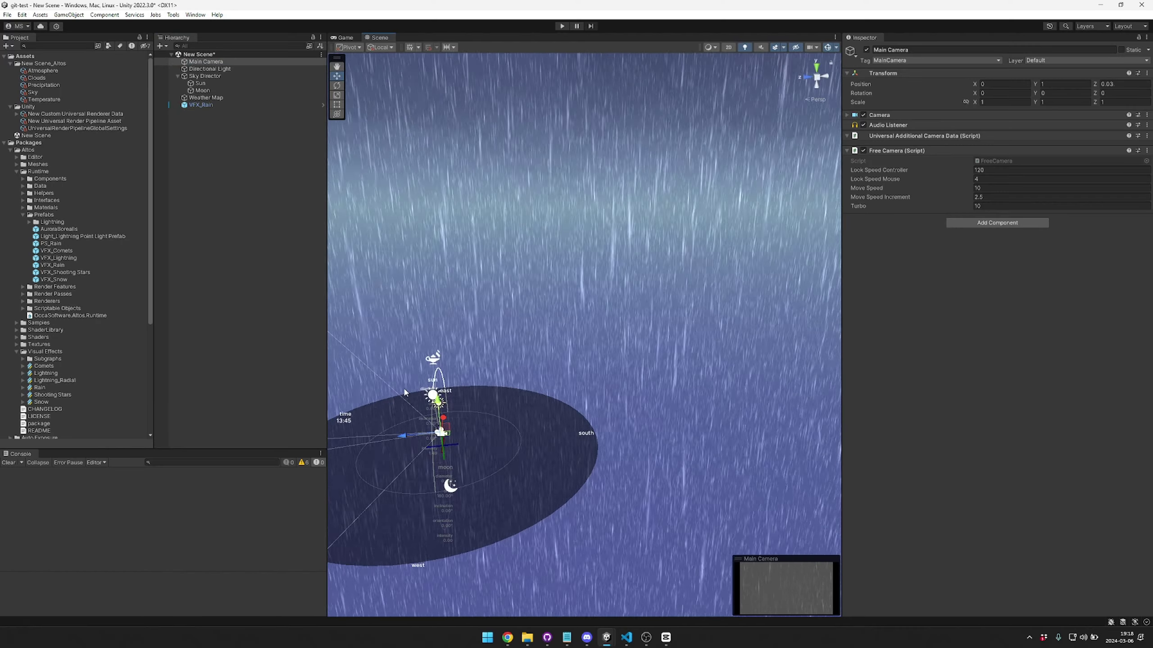
Move the Main Camera along the Z axis to test the rain effect's camera following, and undo the move.
click(206, 61)
key(ctrl+z)
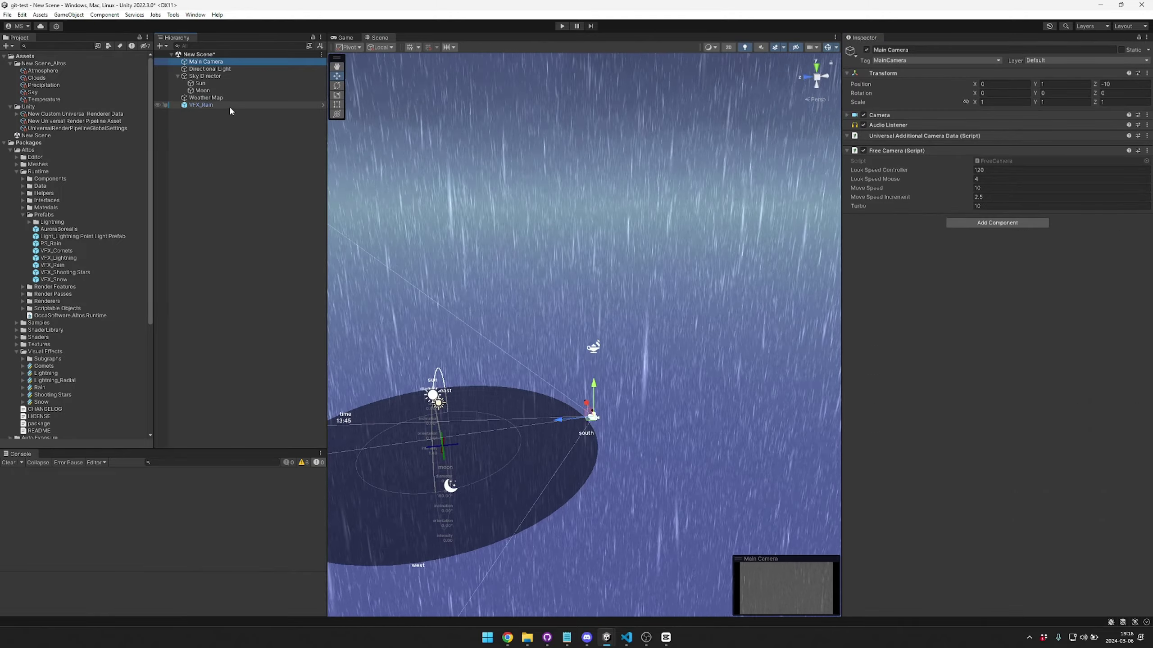
drag(561, 421, 404, 393)
key(ctrl+z)
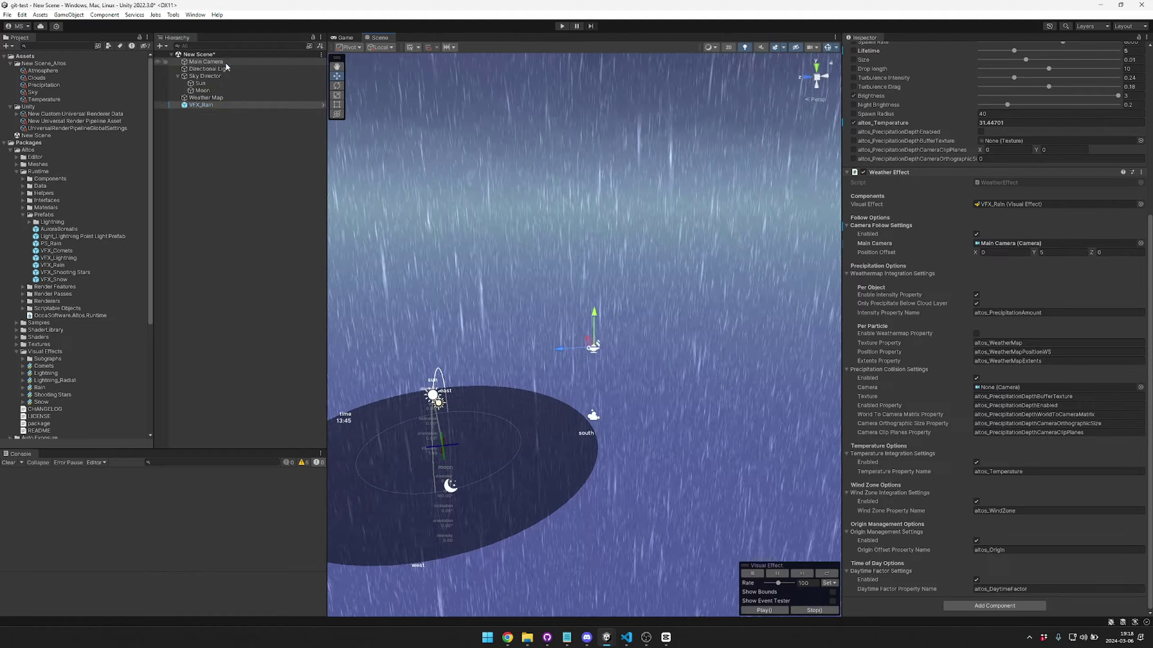
click(225, 63)
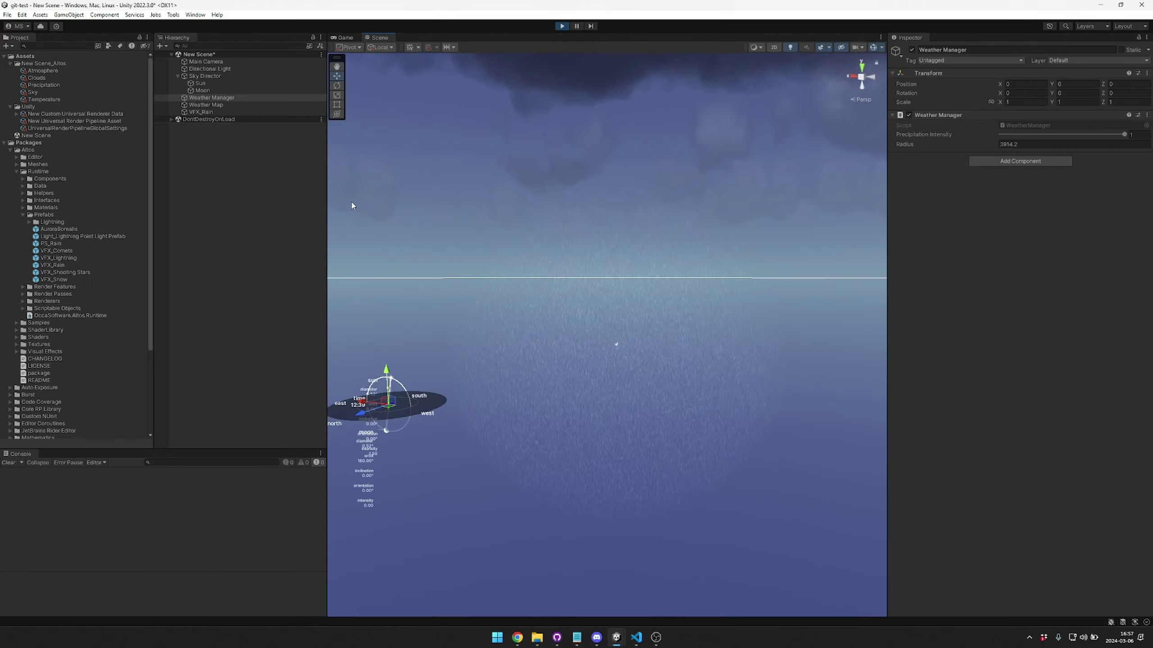
Duplicate the VFX_Rain effect and move the copy along the X axis away from the original.
key(ctrl+d)
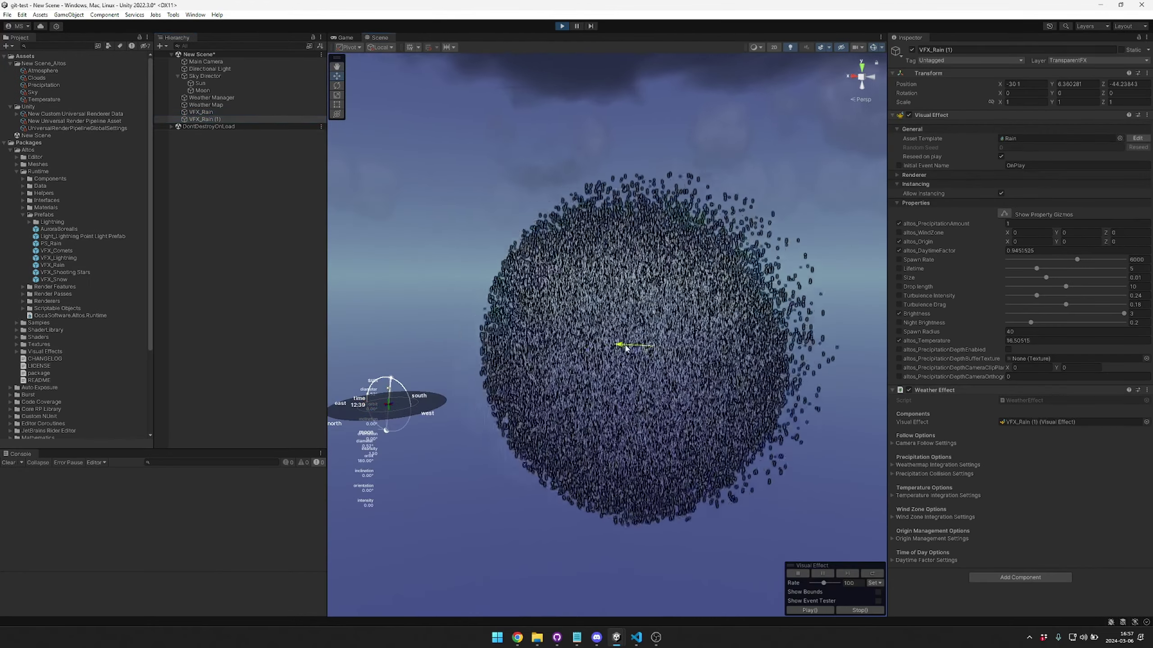
drag(615, 349, 833, 365)
key(f)
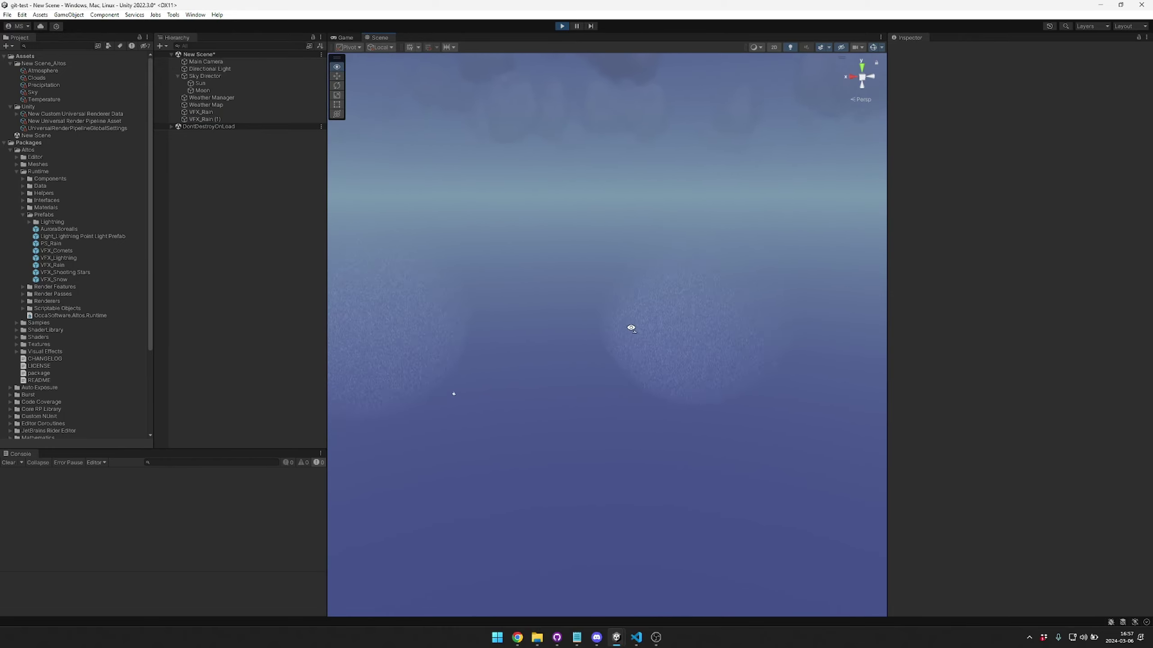
Duplicate the copied rain effect and move the new copy to about -3686 on the X axis.
alt+drag(631, 328, 1133, 327)
click(597, 327)
key(ctrl+d)
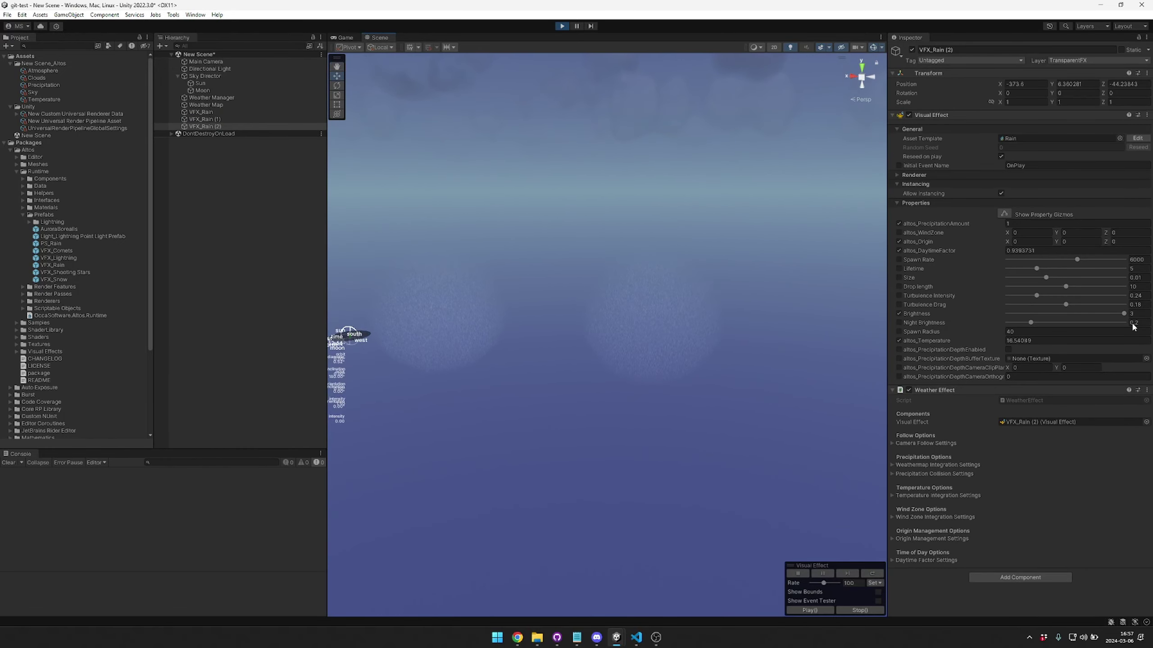
drag(426, 335, 609, 336)
alt+drag(853, 300, 798, 295)
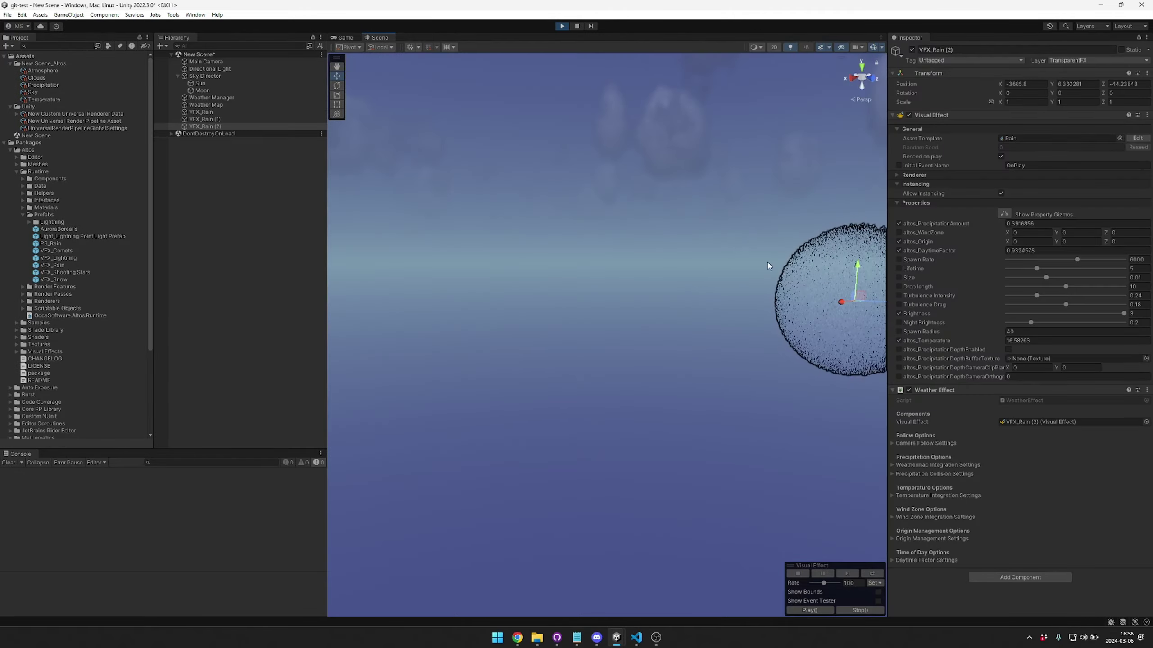
key(f)
right_drag(768, 266, 677, 289)
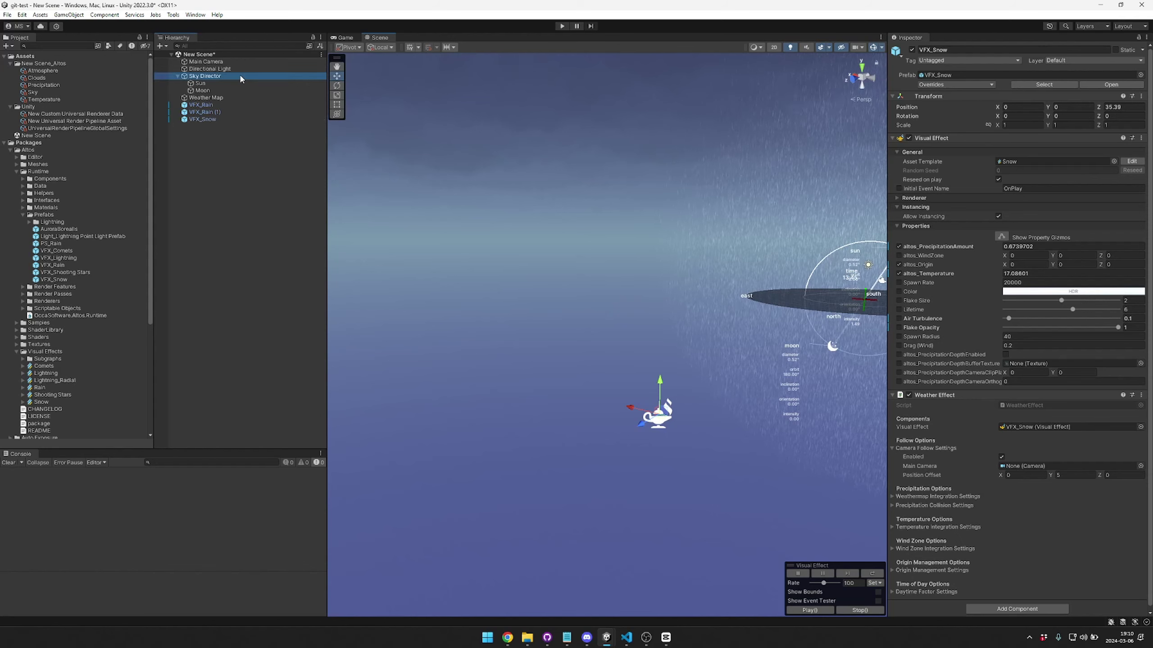
Open the Sky Director's Temperature definition and try average sea-level temperatures of -7.6, 29.4 and -14.5 while viewing the rain and snow.
double_click(1039, 171)
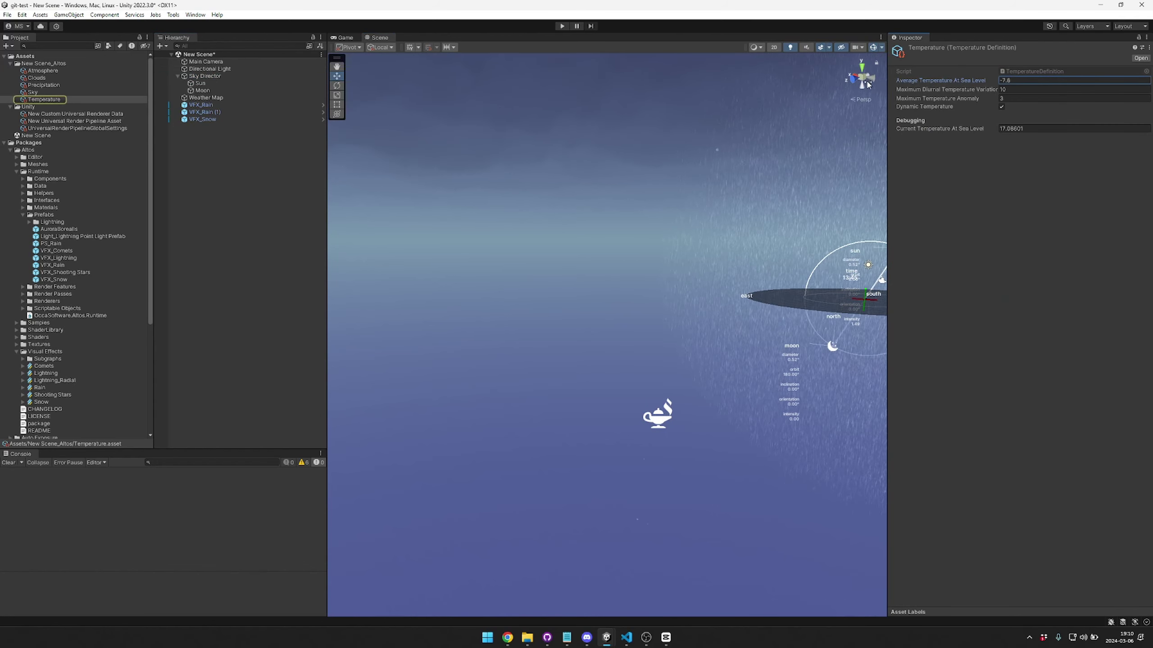
right_drag(685, 213, 656, 211)
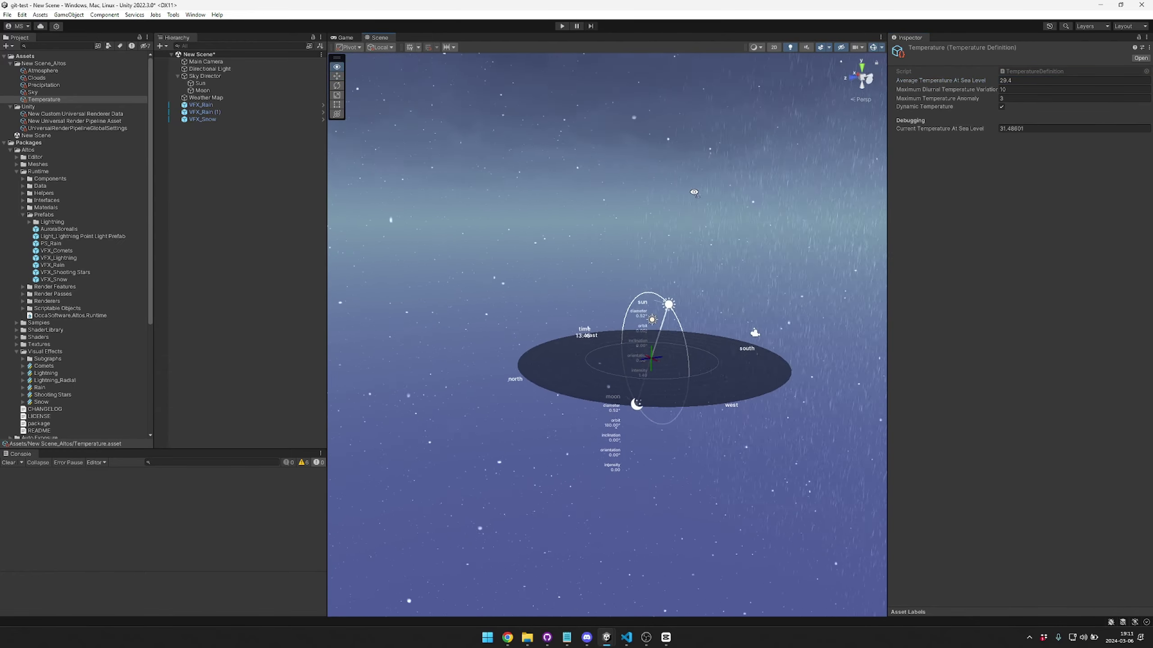
right_drag(595, 193, 699, 195)
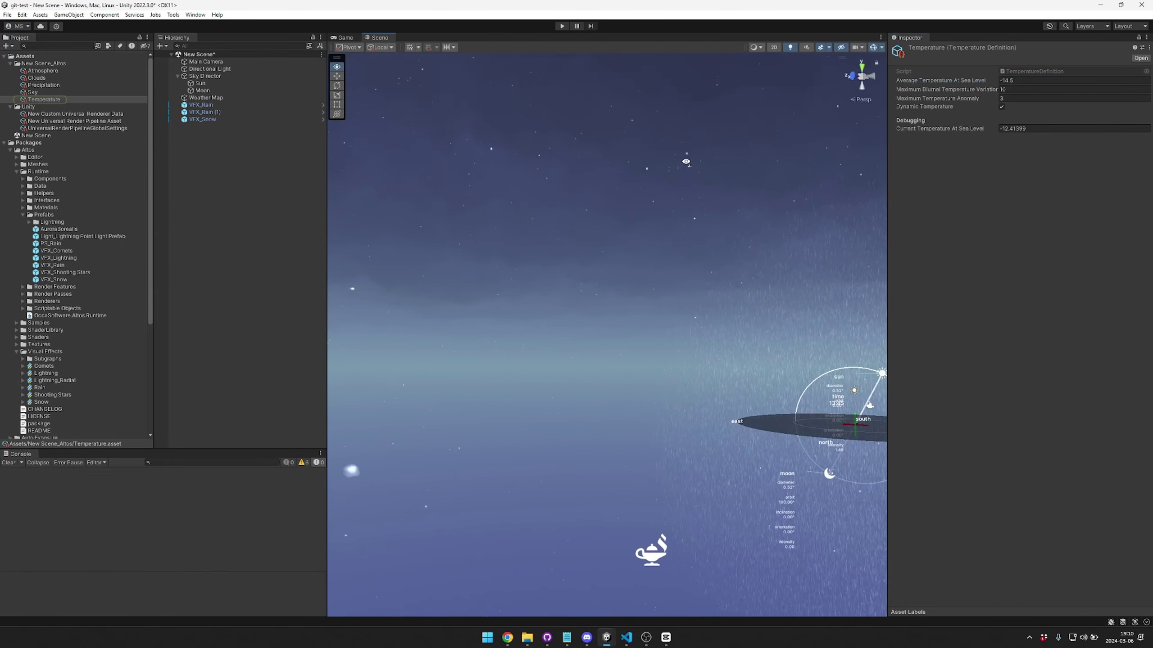
right_drag(686, 162, 688, 137)
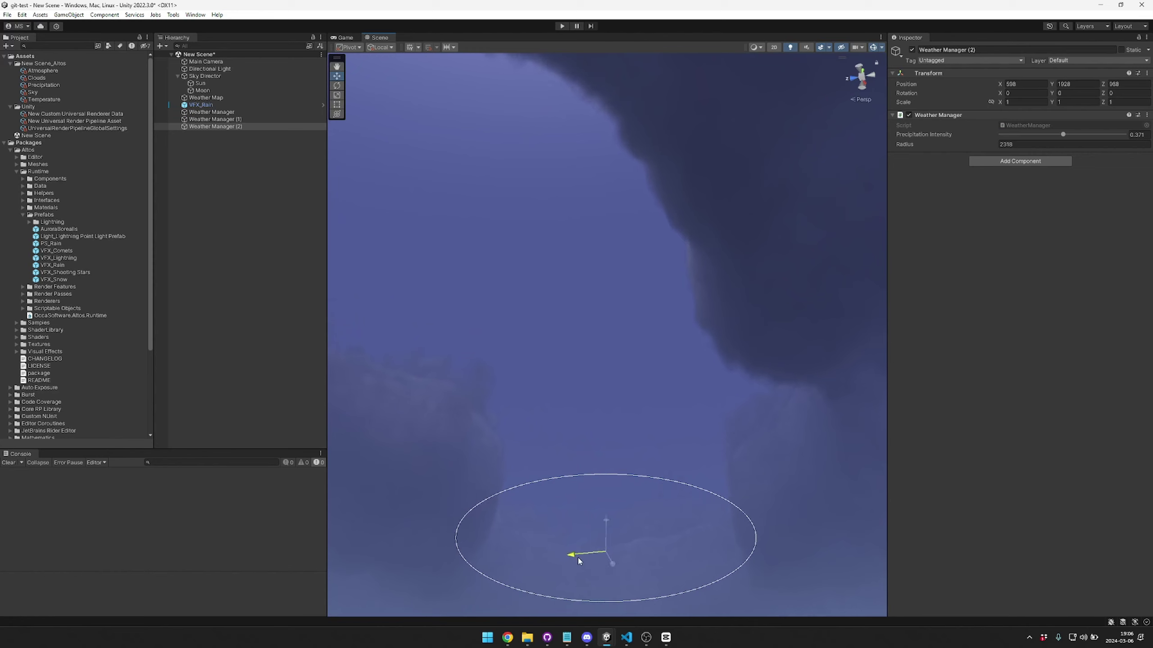
Move Weather Manager (2) to about -2293 on the Z axis and adjust the radius of Weather Manager (3).
drag(578, 561, 753, 539)
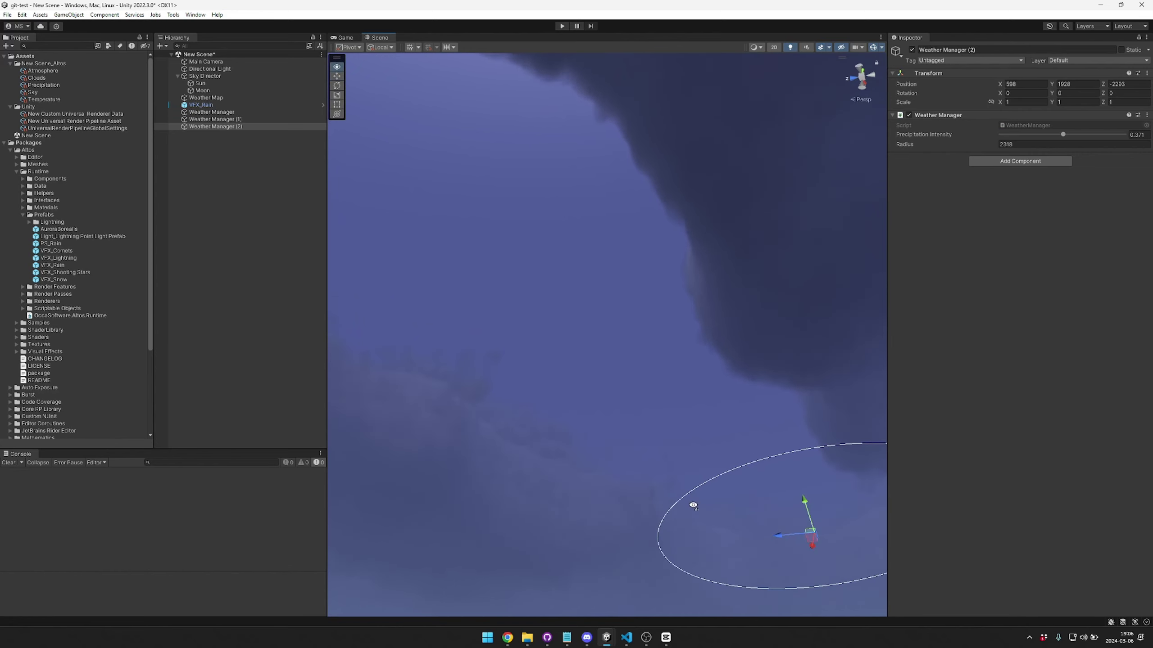
right_drag(690, 502, 742, 505)
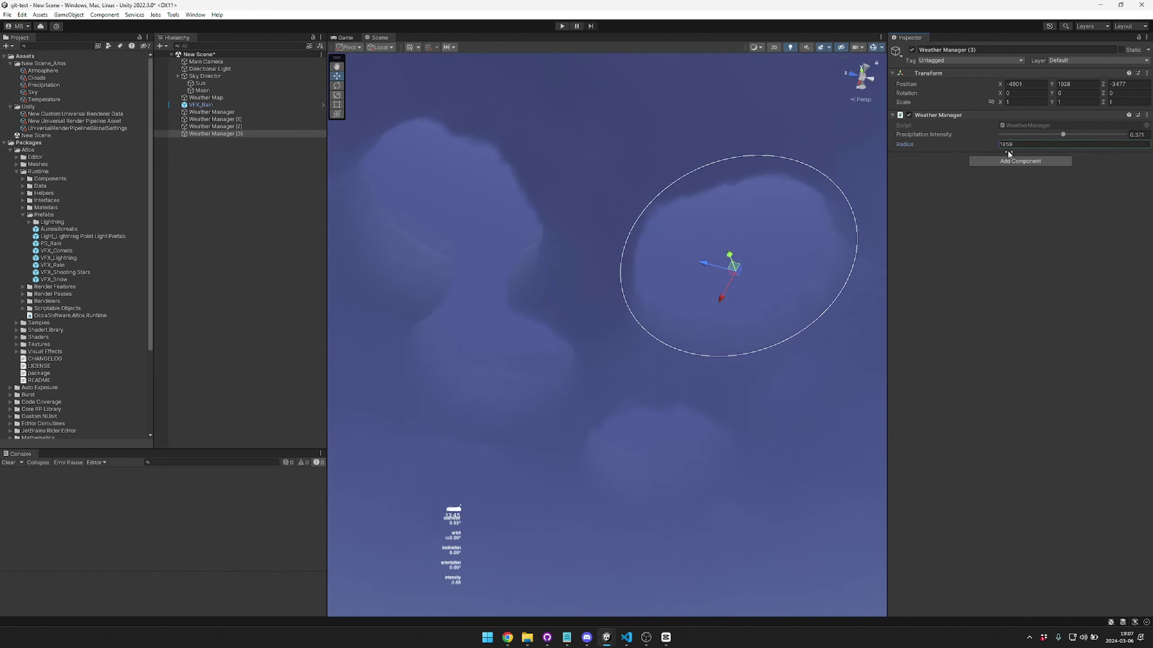
drag(1008, 155, 1098, 155)
right_drag(404, 172, 405, 237)
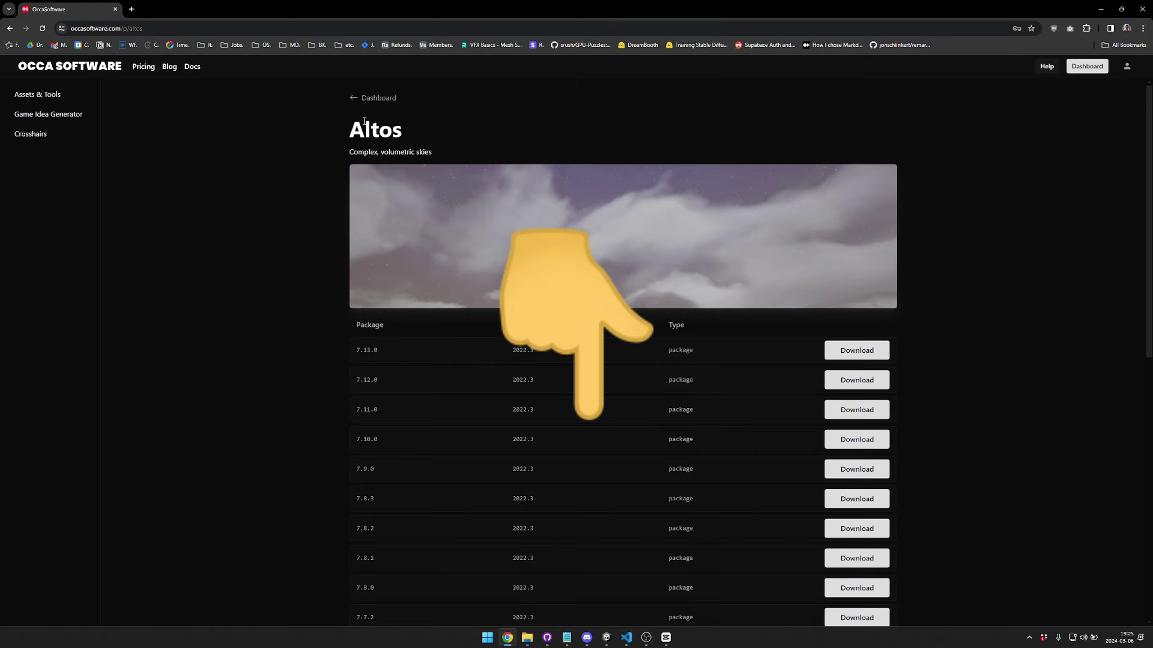
Switch to the OccaSoftware site in the browser and look through the dashboard's Assets & Tools from the Altos page.
click(379, 98)
scroll(295, 156, down, 10)
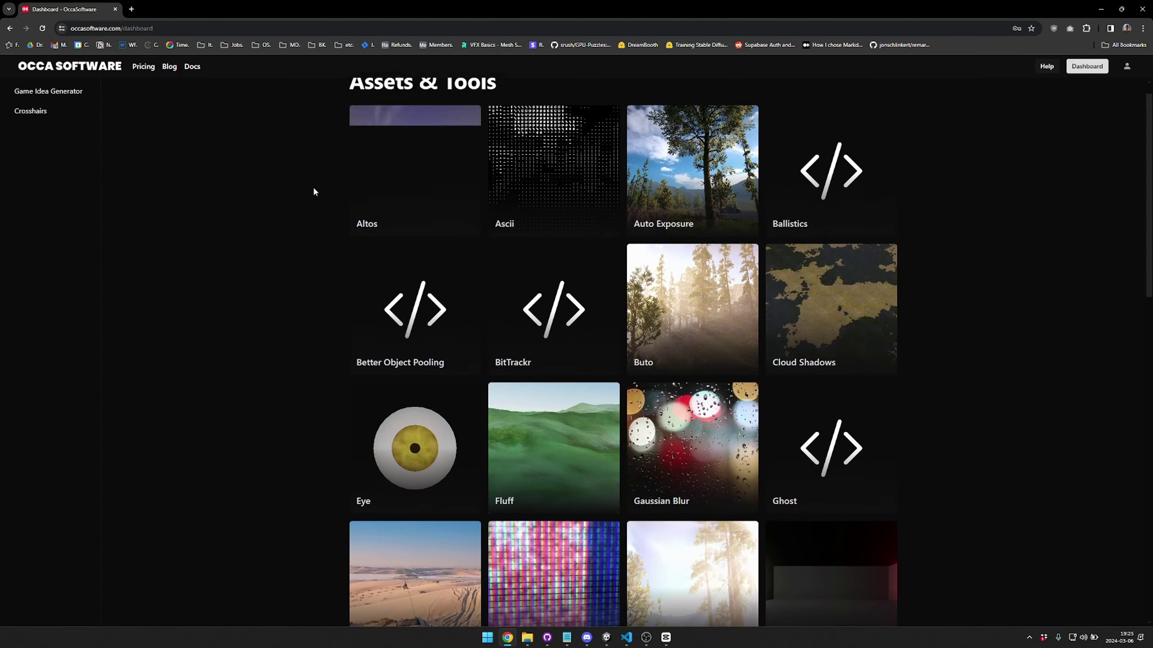
scroll(311, 253, down, 9)
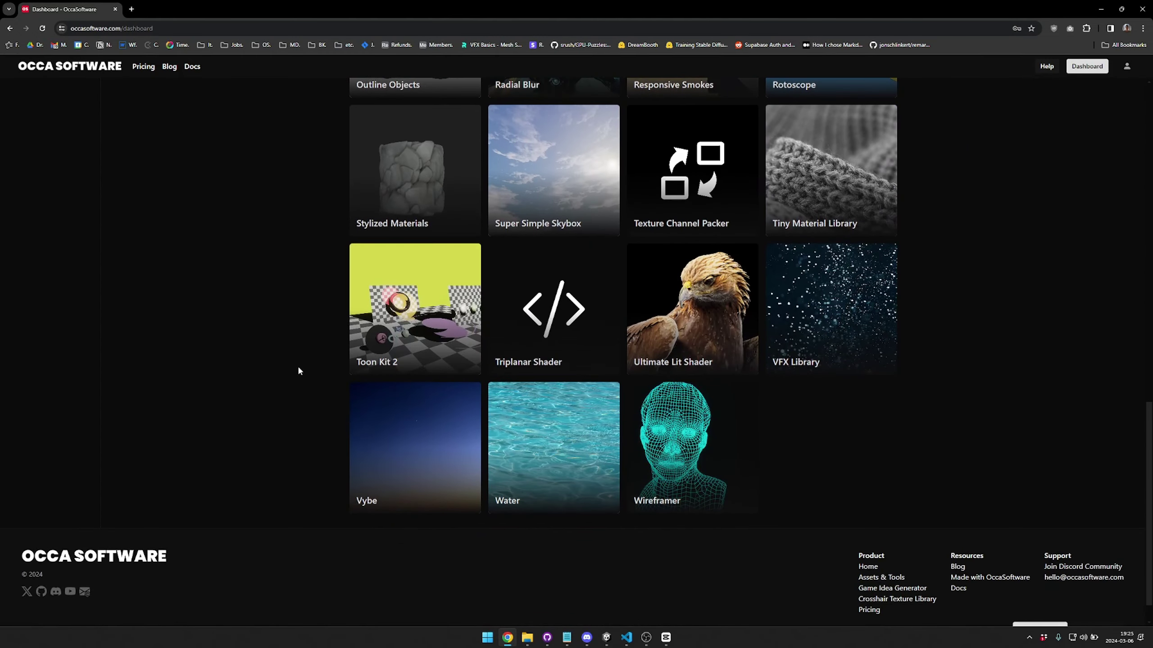
scroll(595, 407, up, 19)
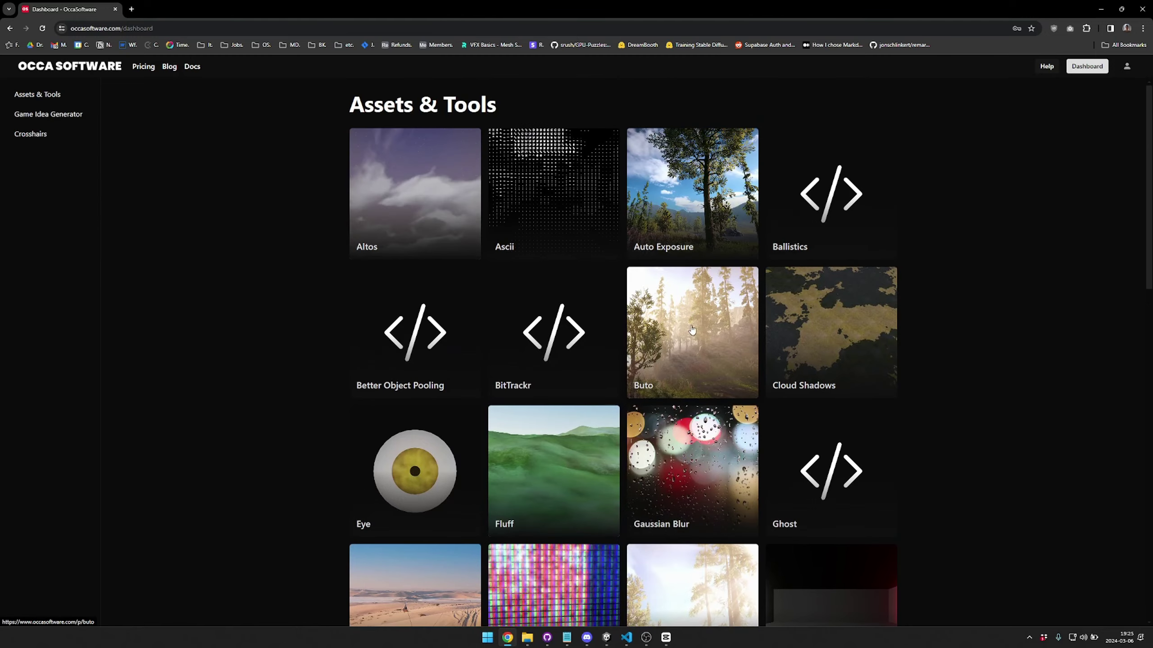
View the Buto and Auto Exposure asset pages and return to the dashboard.
click(691, 330)
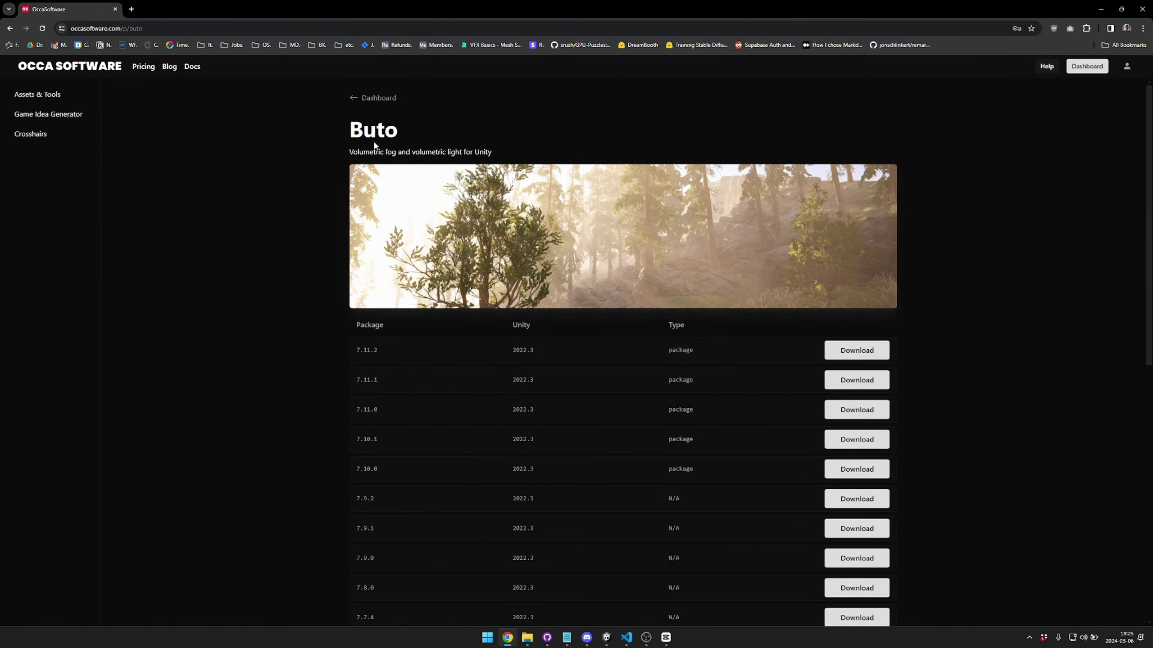
click(379, 99)
click(732, 213)
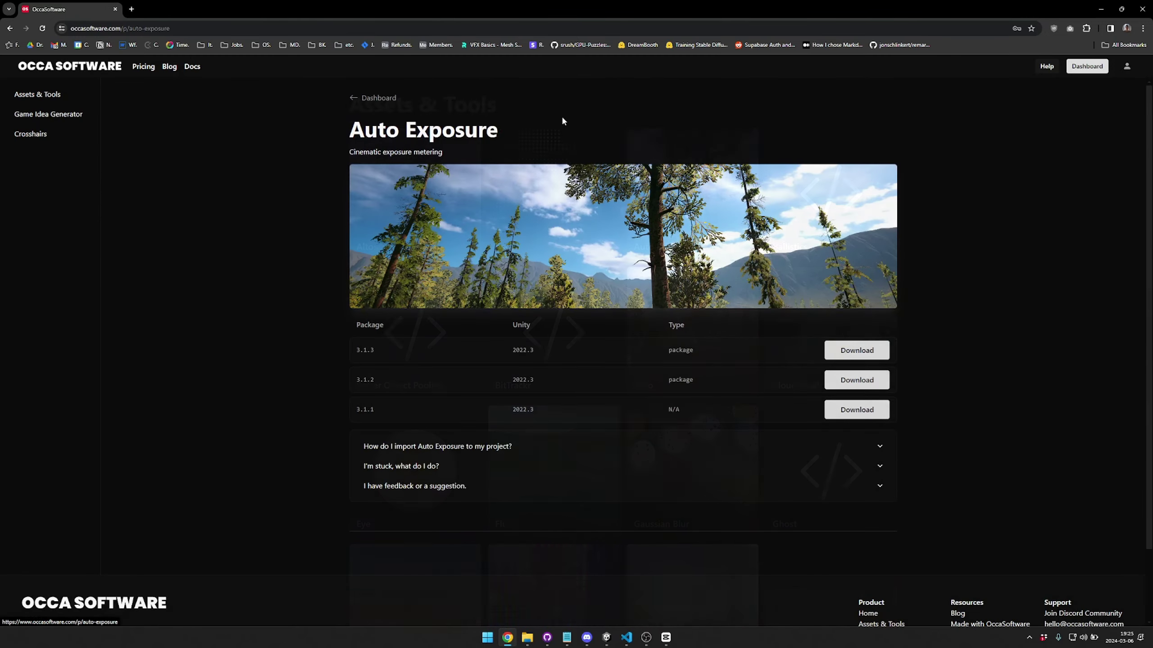
click(369, 103)
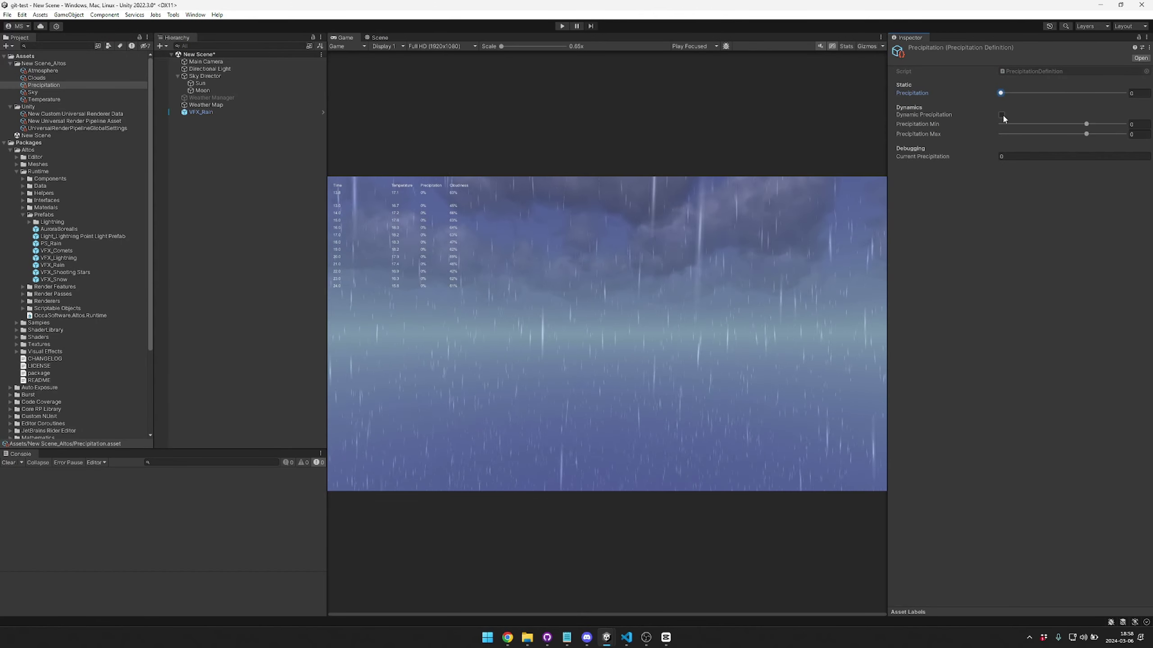
Switch to Unity and adjust the Precipitation Max of the scene's Precipitation definition.
drag(1084, 135, 1017, 122)
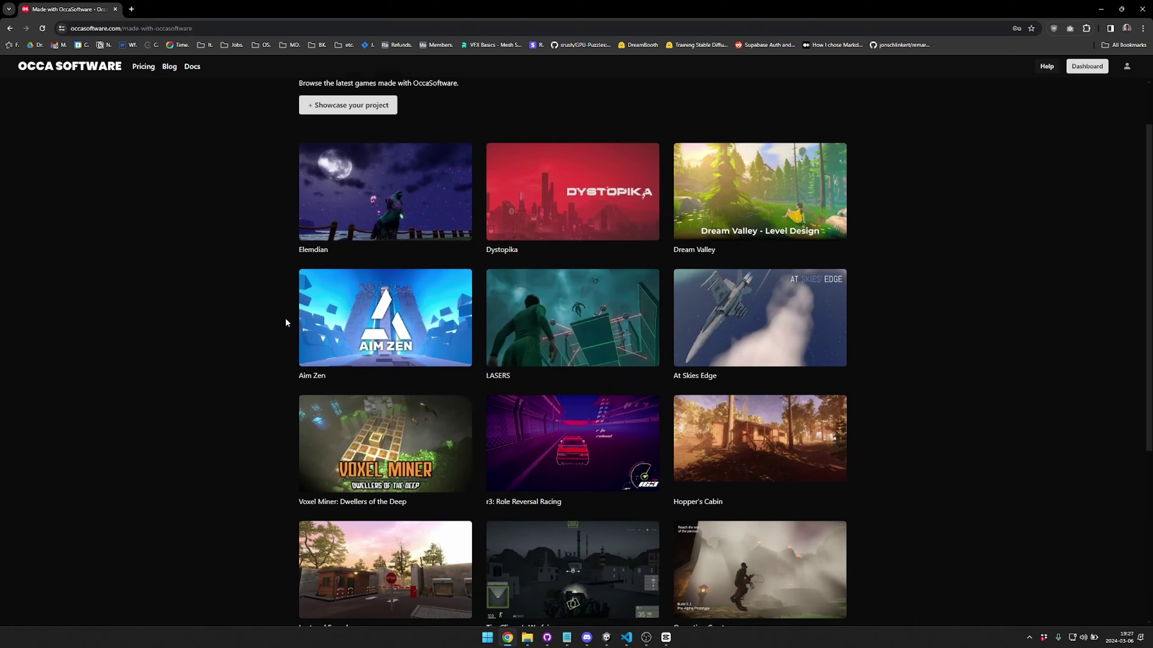
Browse the Made with OccaSoftware showcase in the browser, viewing the Dystopika project and returning to the project list.
scroll(285, 322, down, 3)
click(401, 97)
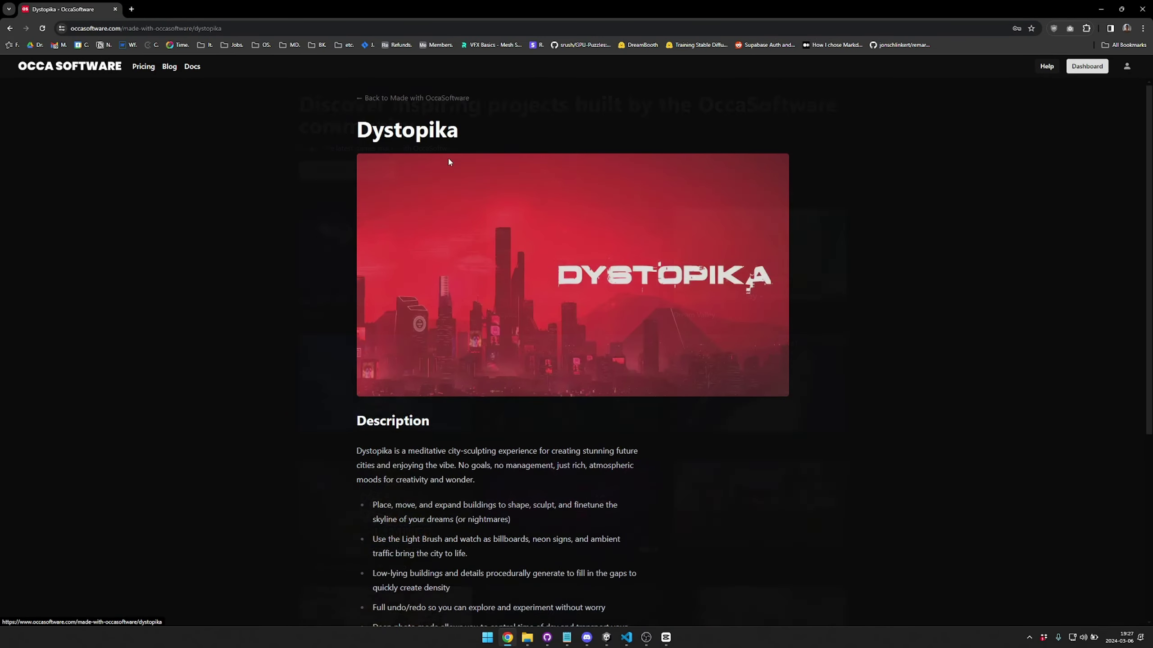
click(401, 97)
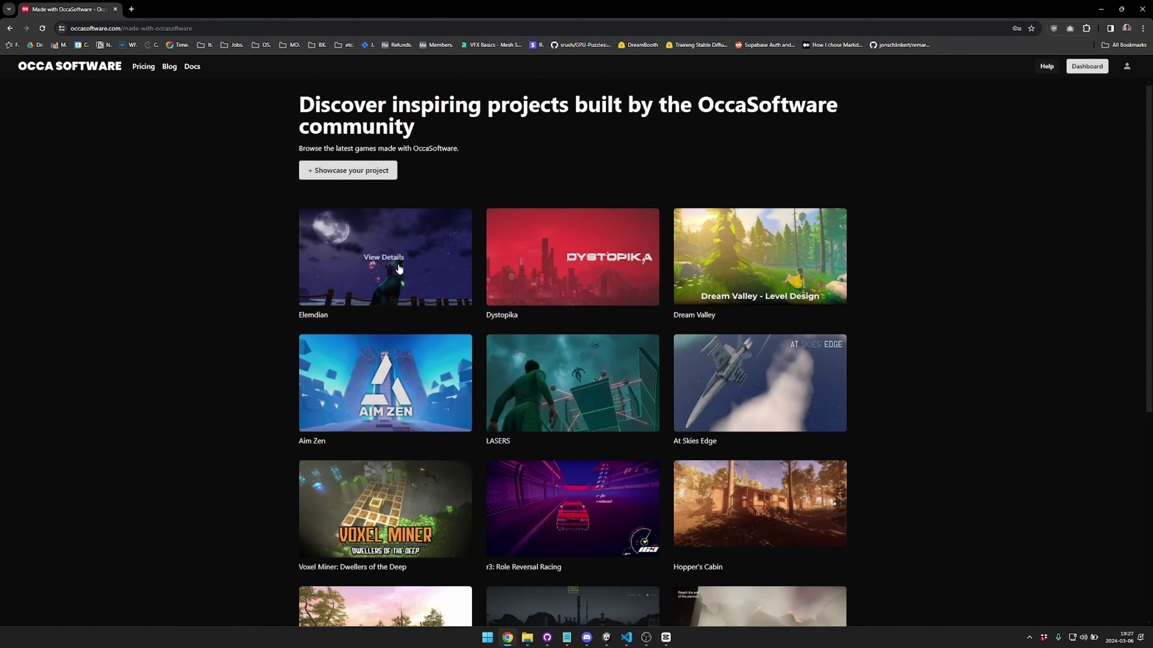